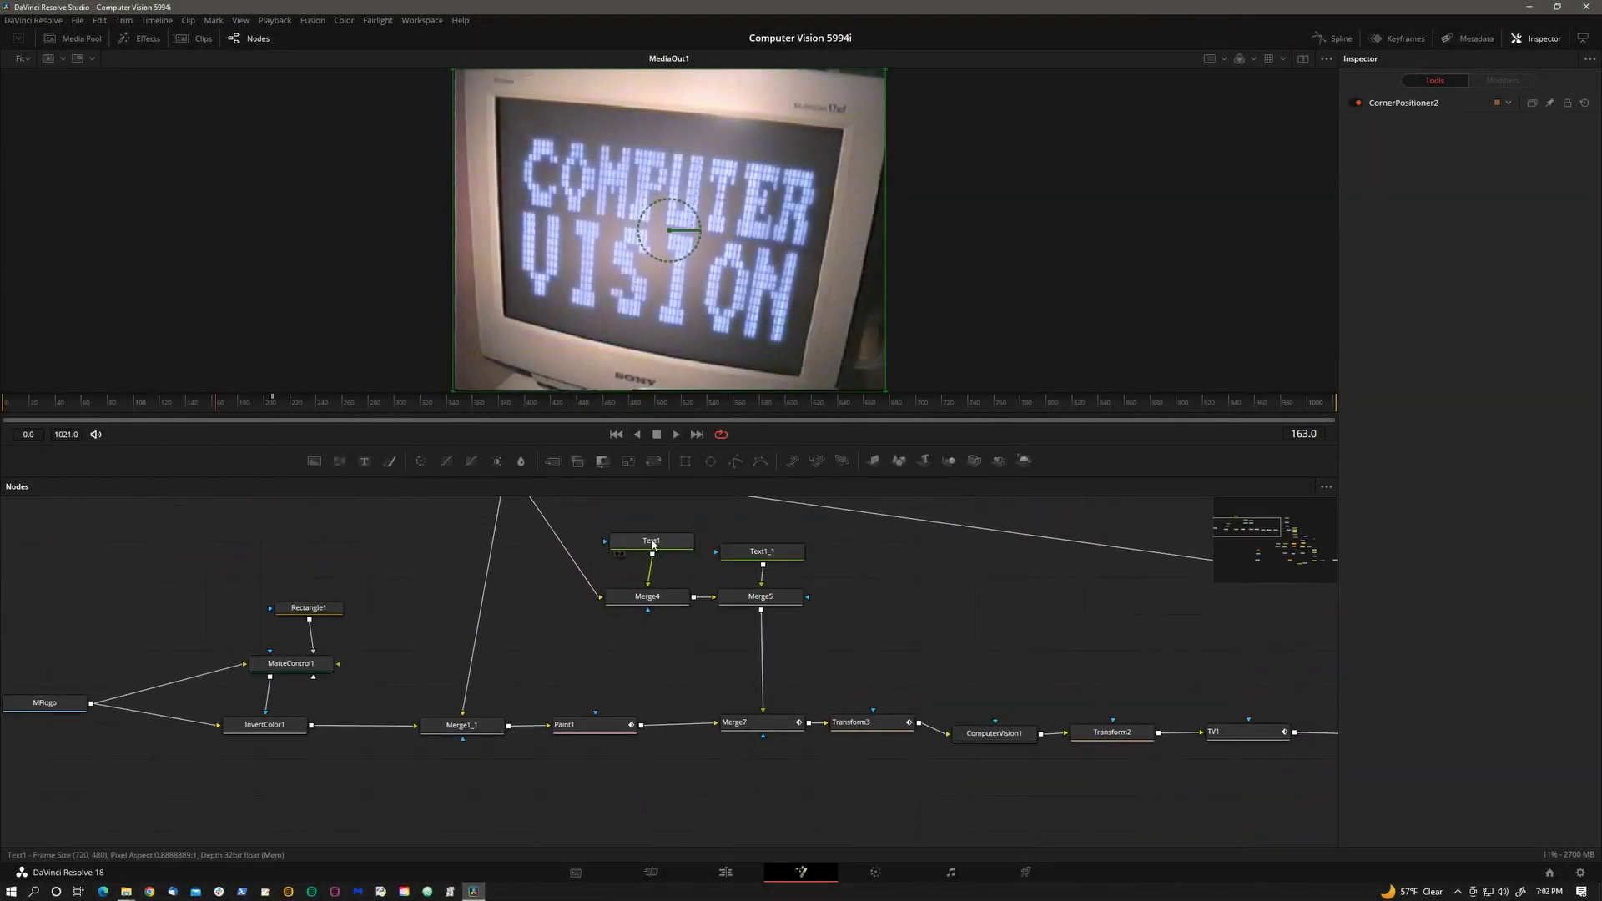
Step: In the example comp, change the Text1 word COMPUTER to HELLO and browse other fonts
click(651, 540)
triple_click(1409, 212)
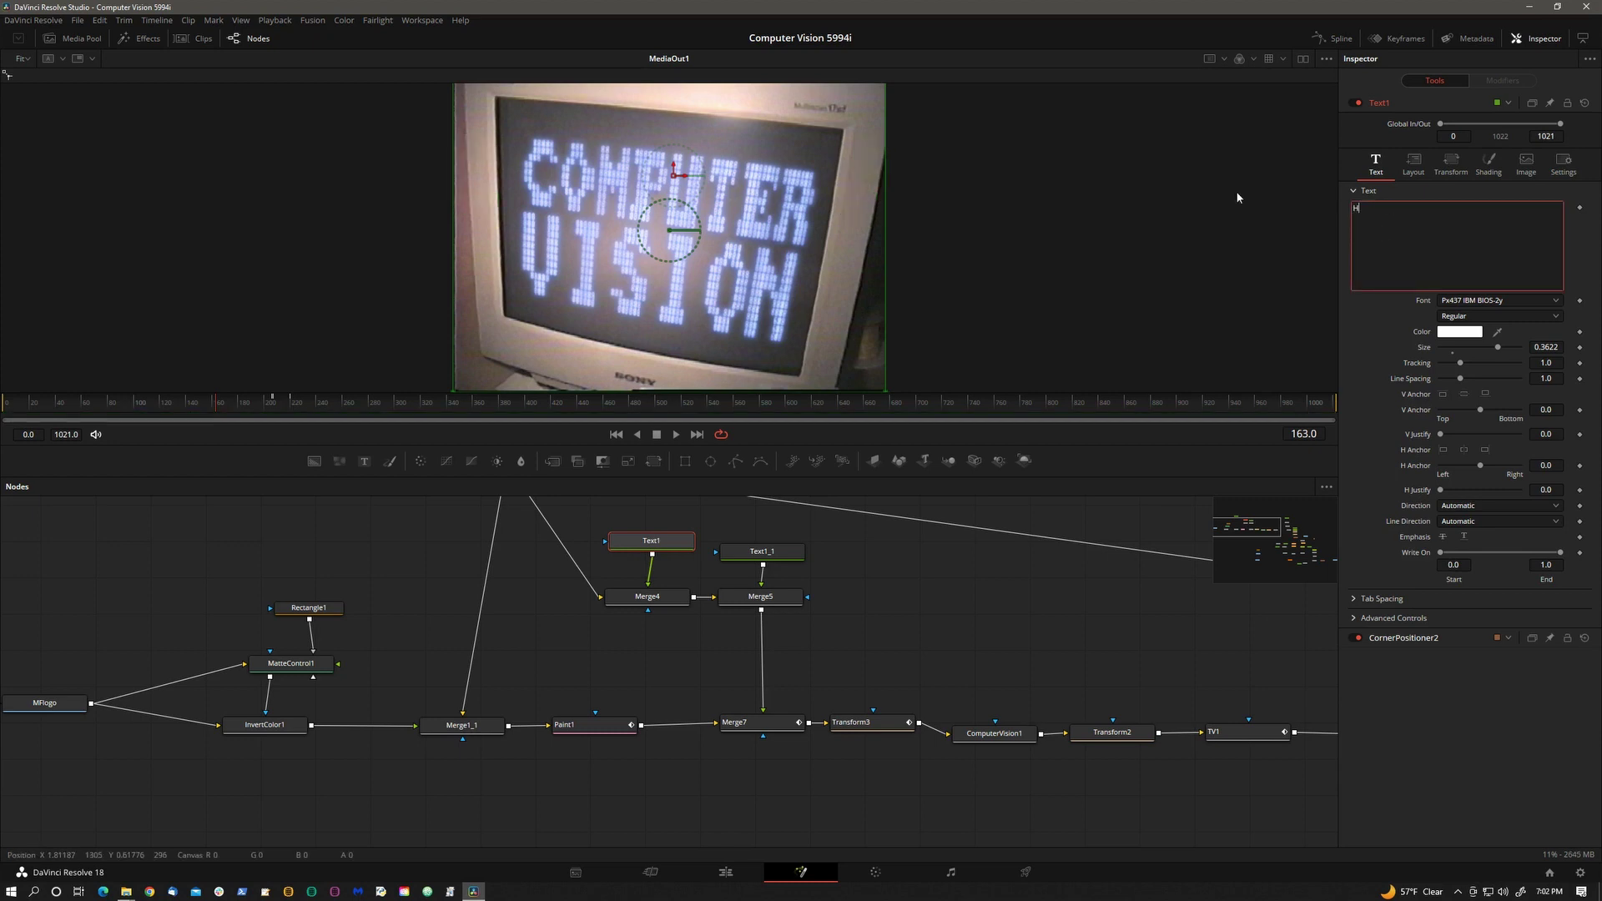
text(HELLO)
click(1534, 300)
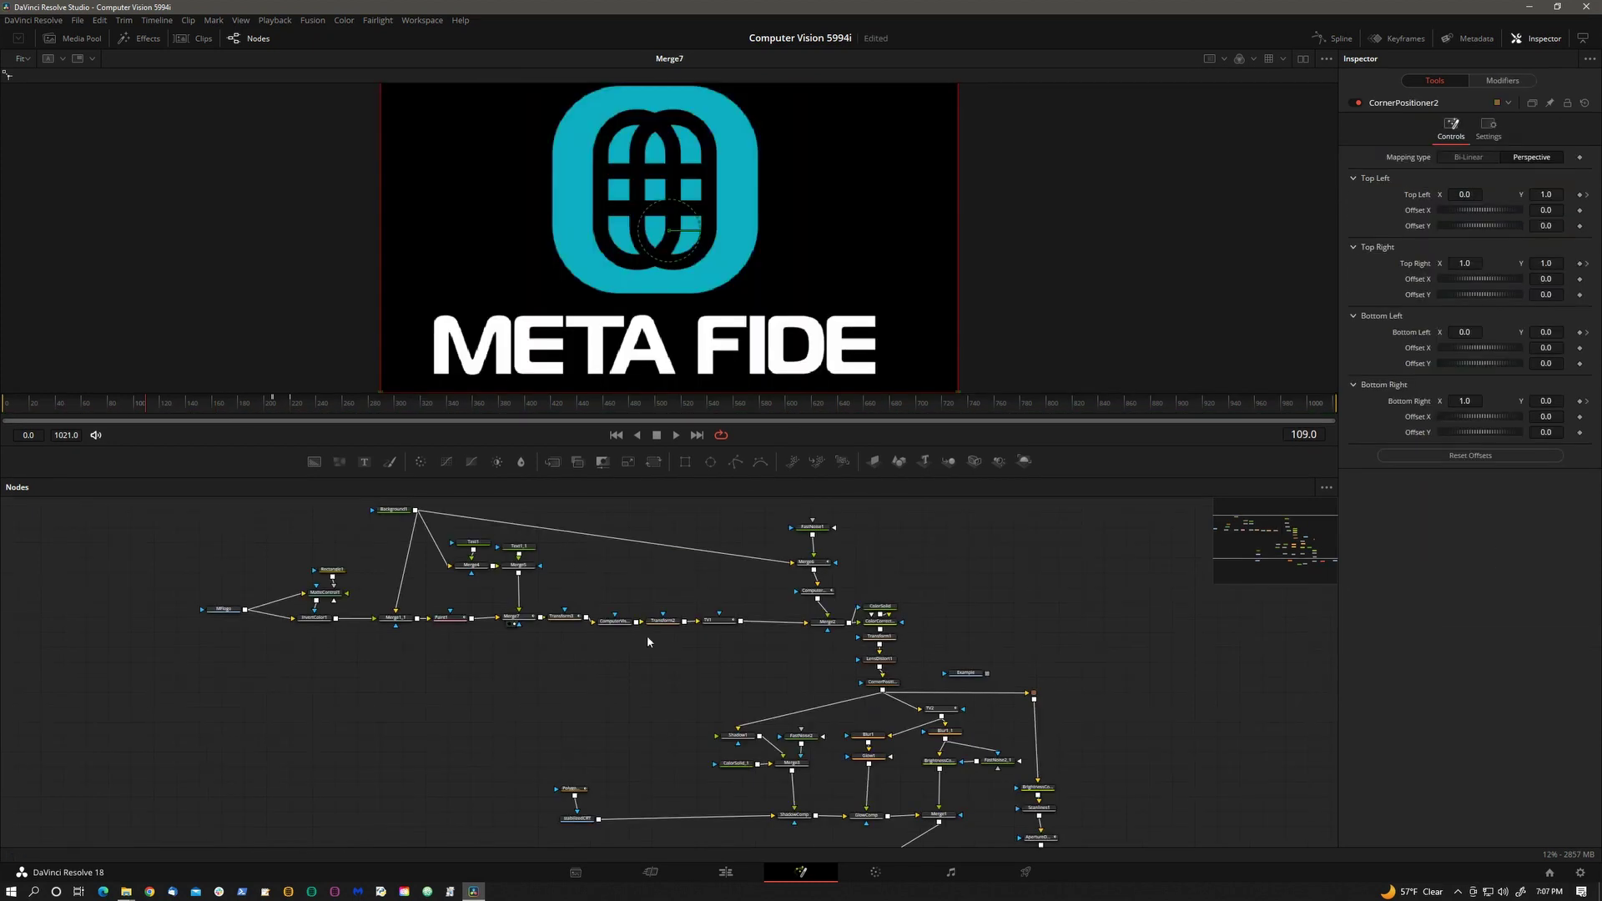
Step: Preview the TV1 and Merge8 node outputs and browse fonts for the ASCII characters
click(706, 651)
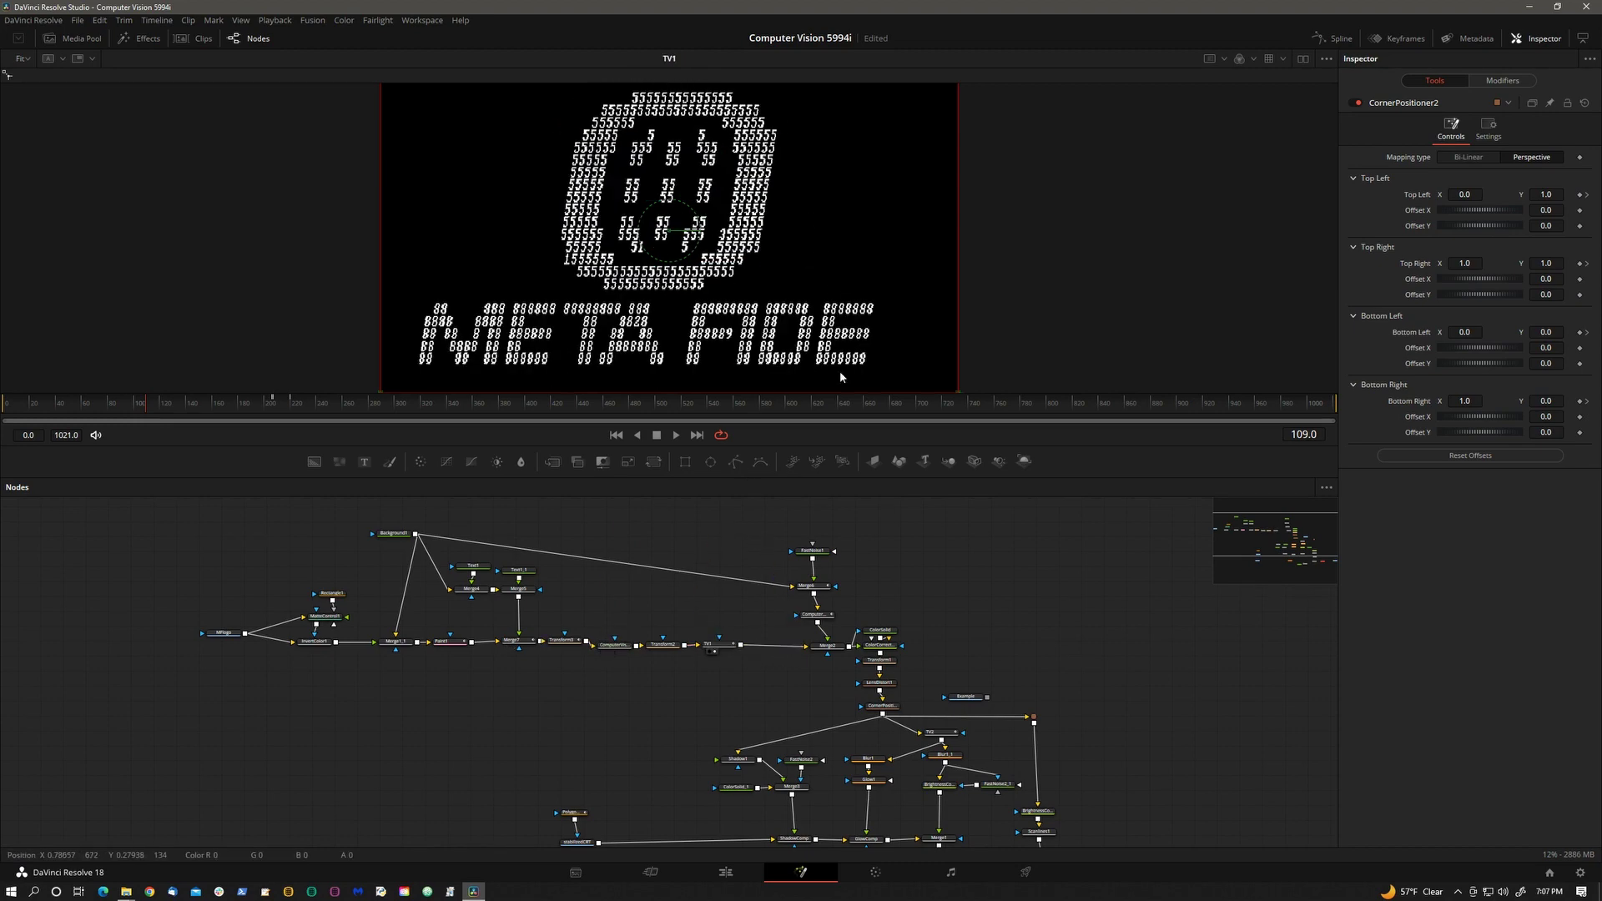
scroll(835, 668, down, 3)
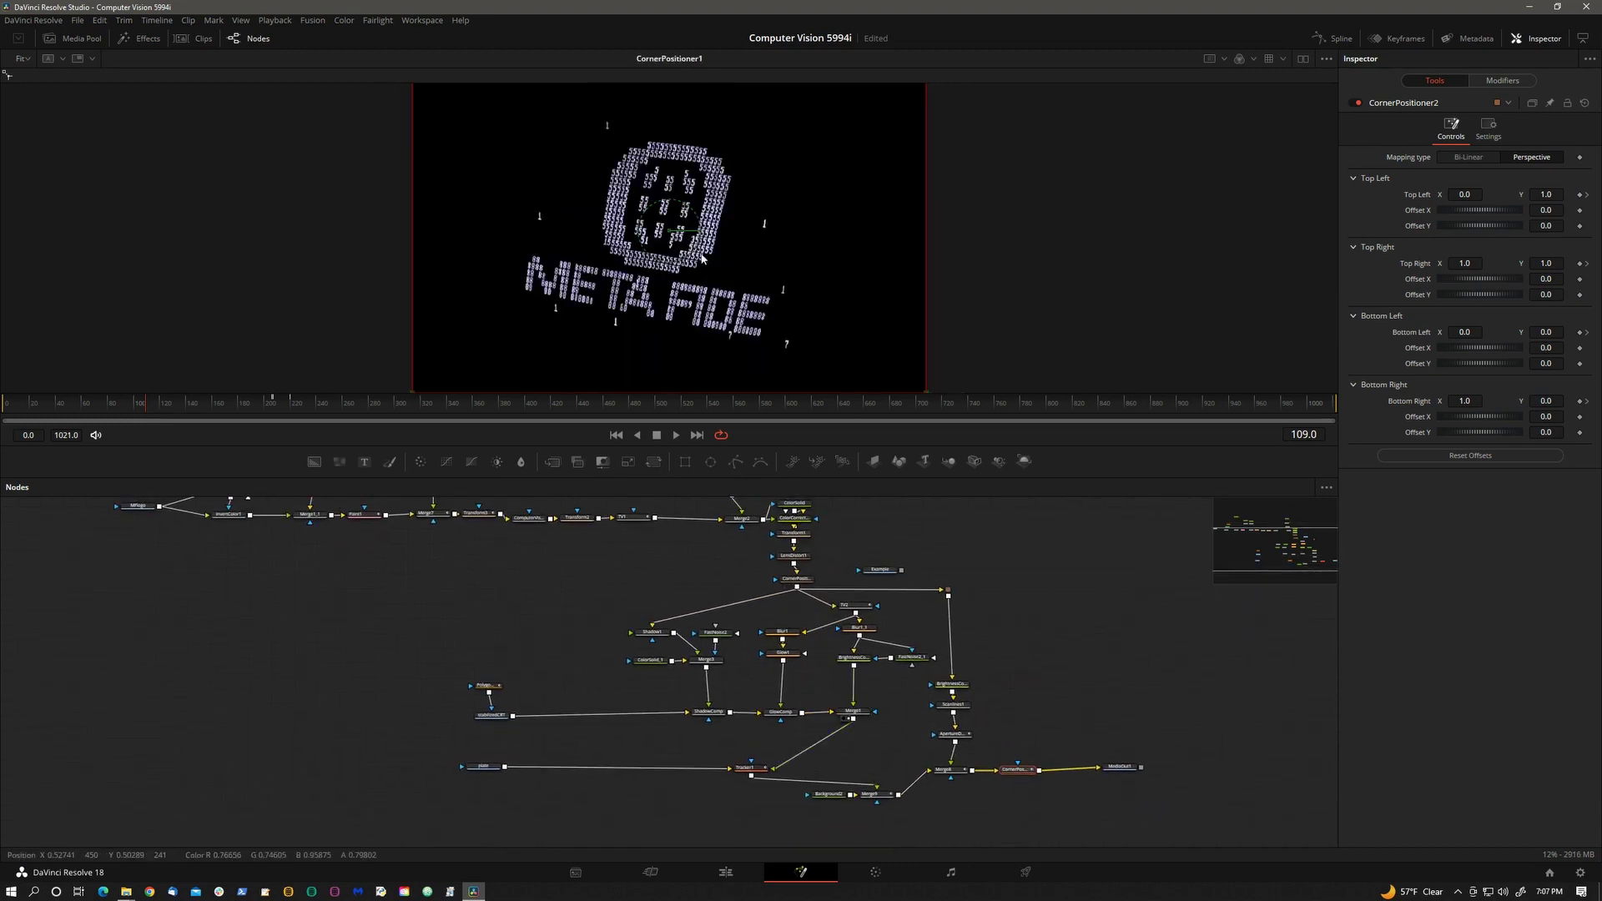
click(941, 800)
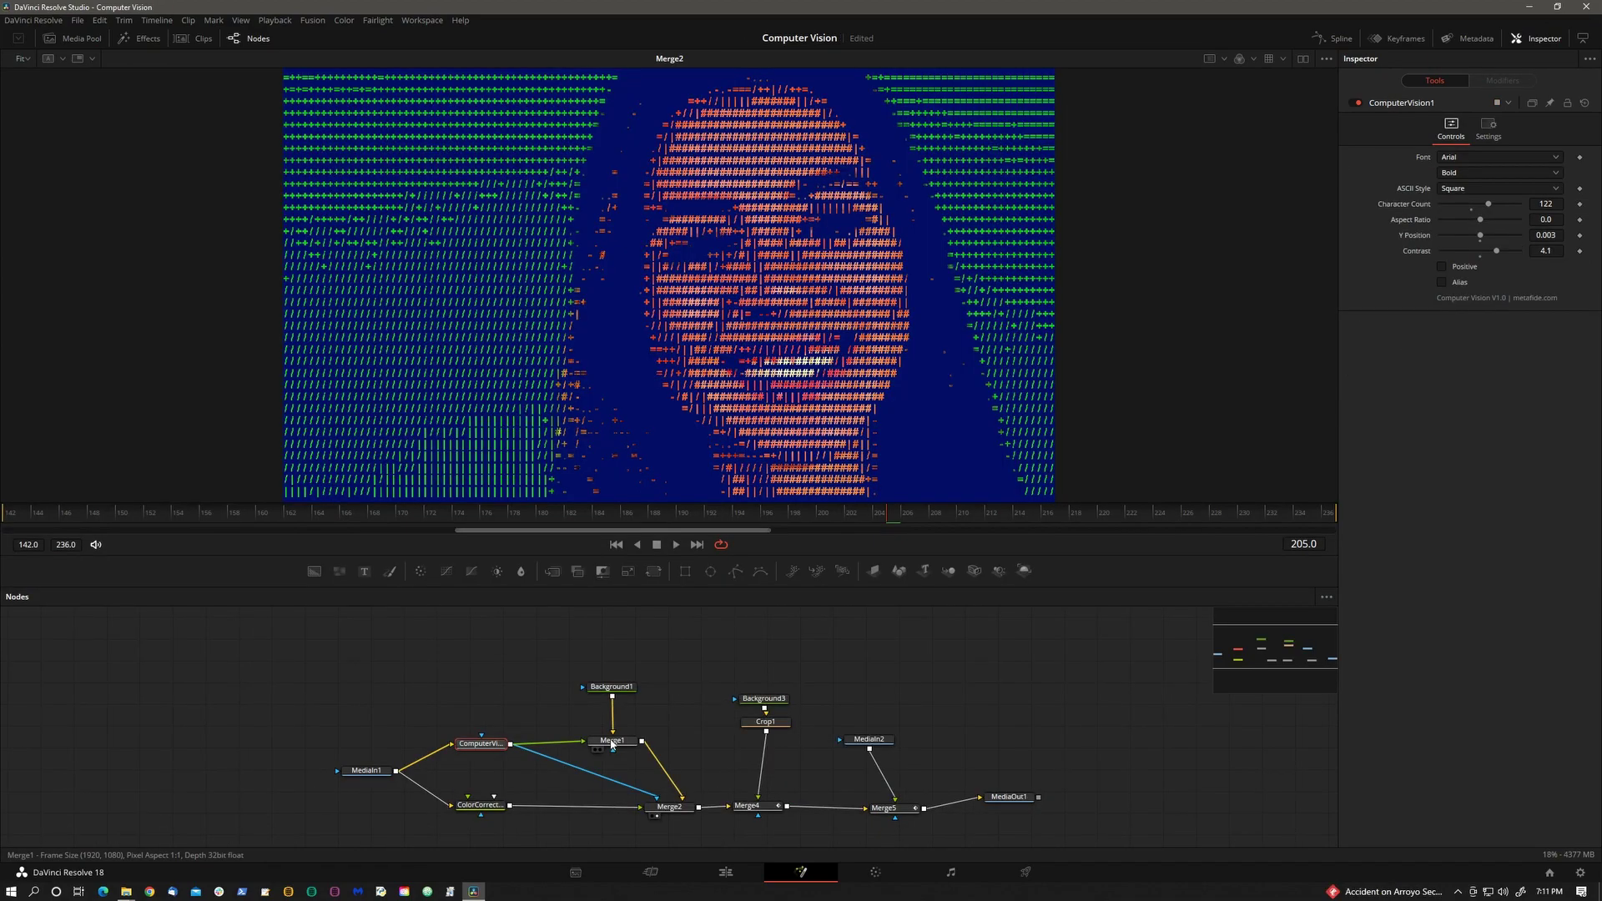
click(1487, 157)
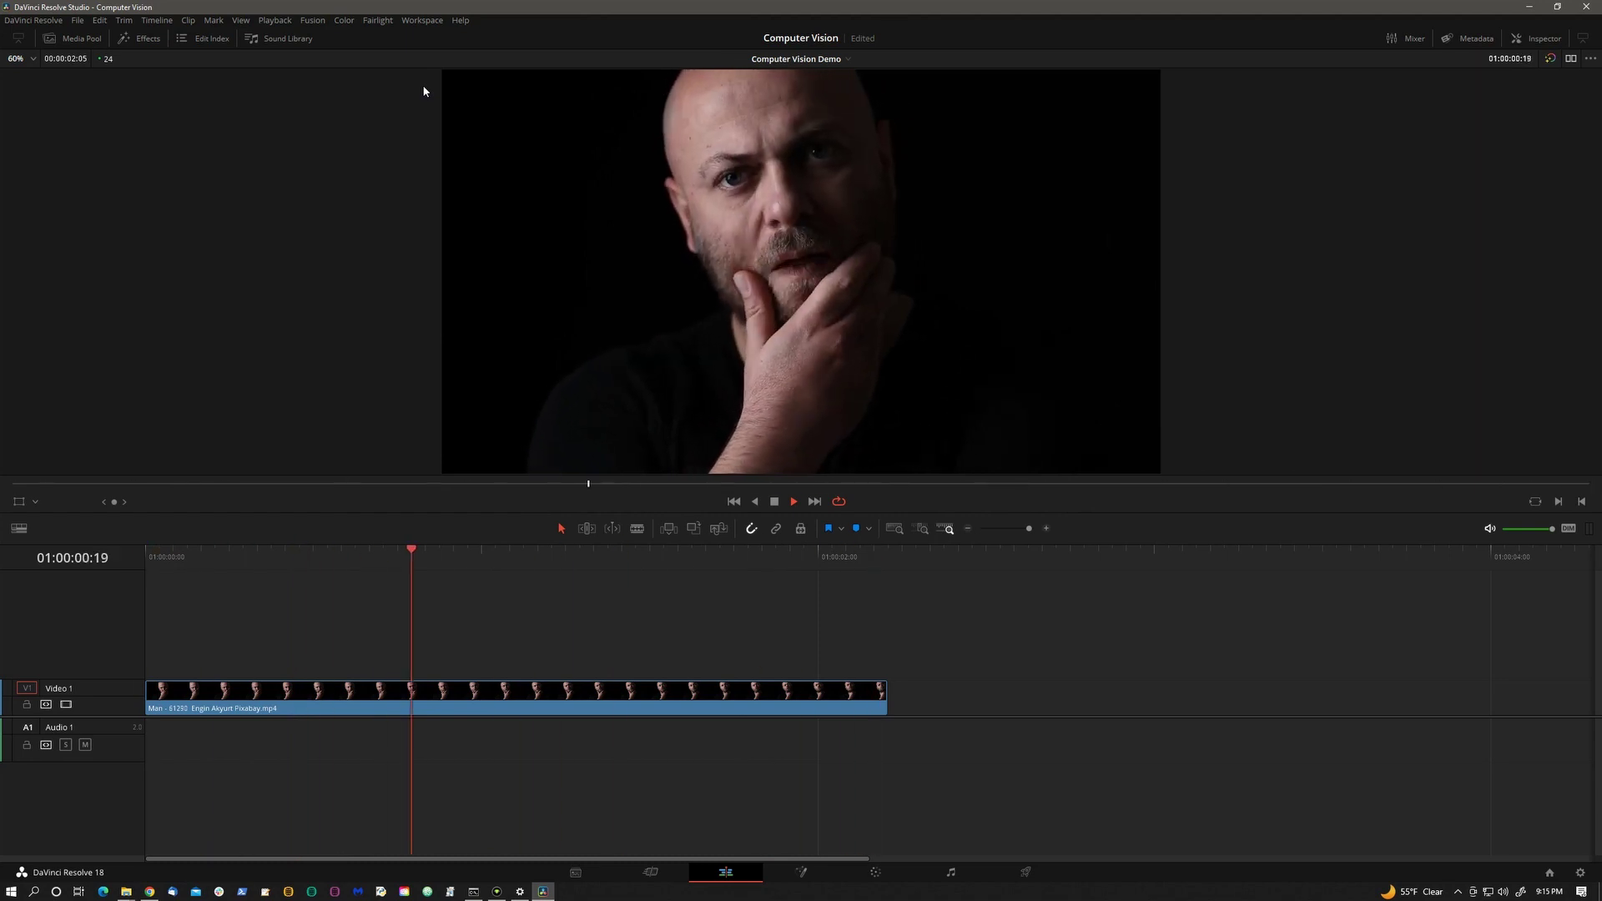
Step: Stop playback at the clip start and show the Fusion Effects list in the Effects Toolbox
key(space)
key(Home)
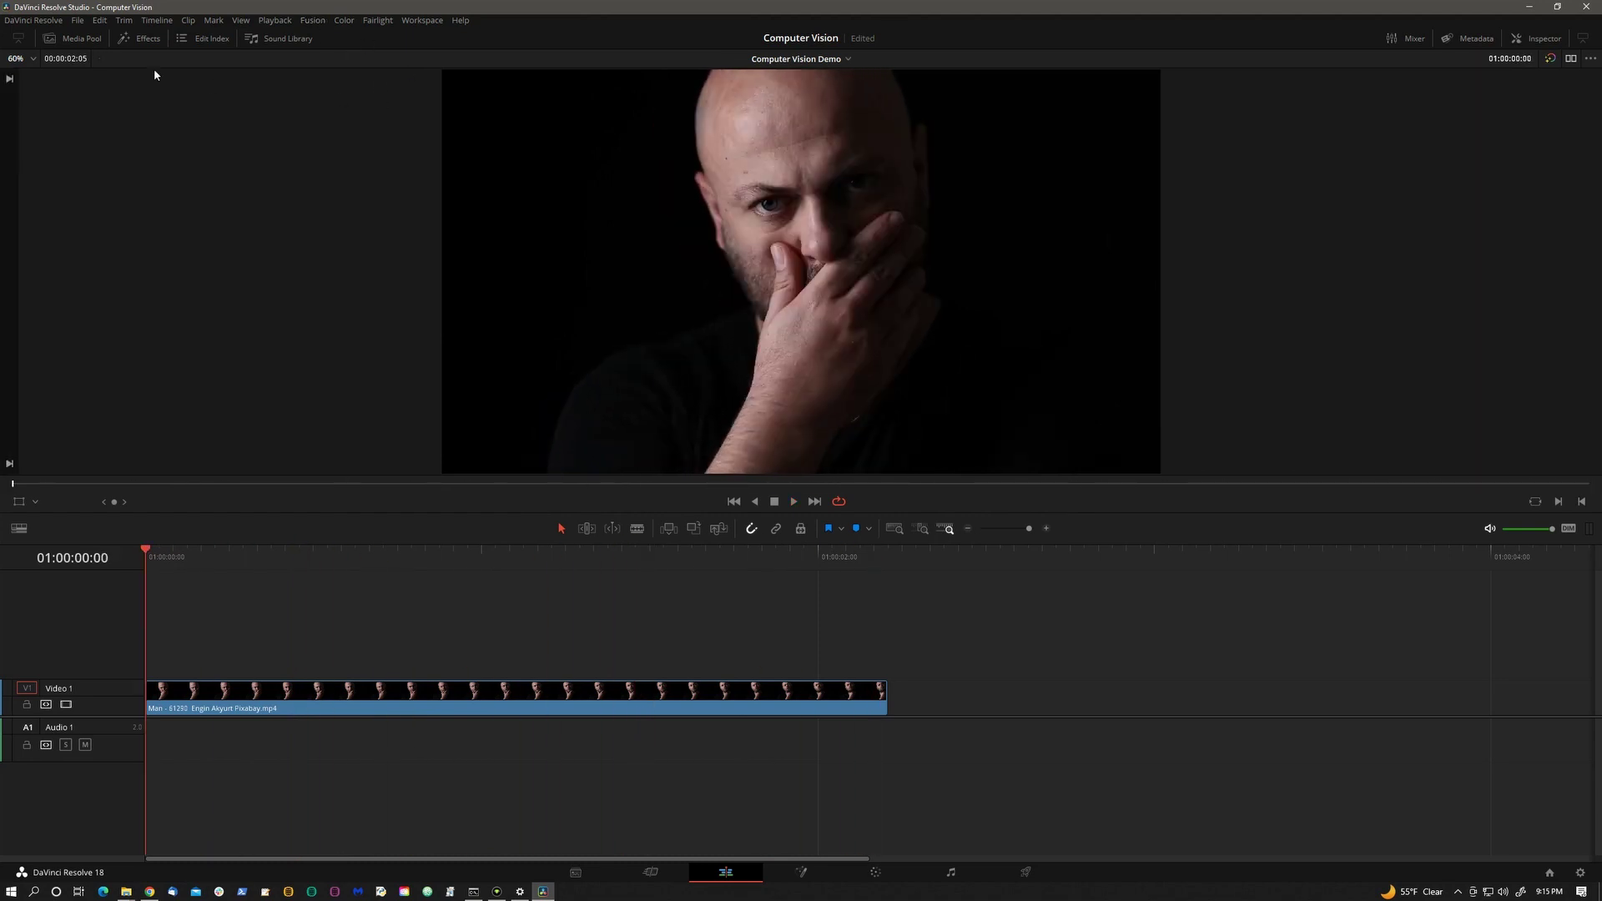
click(141, 39)
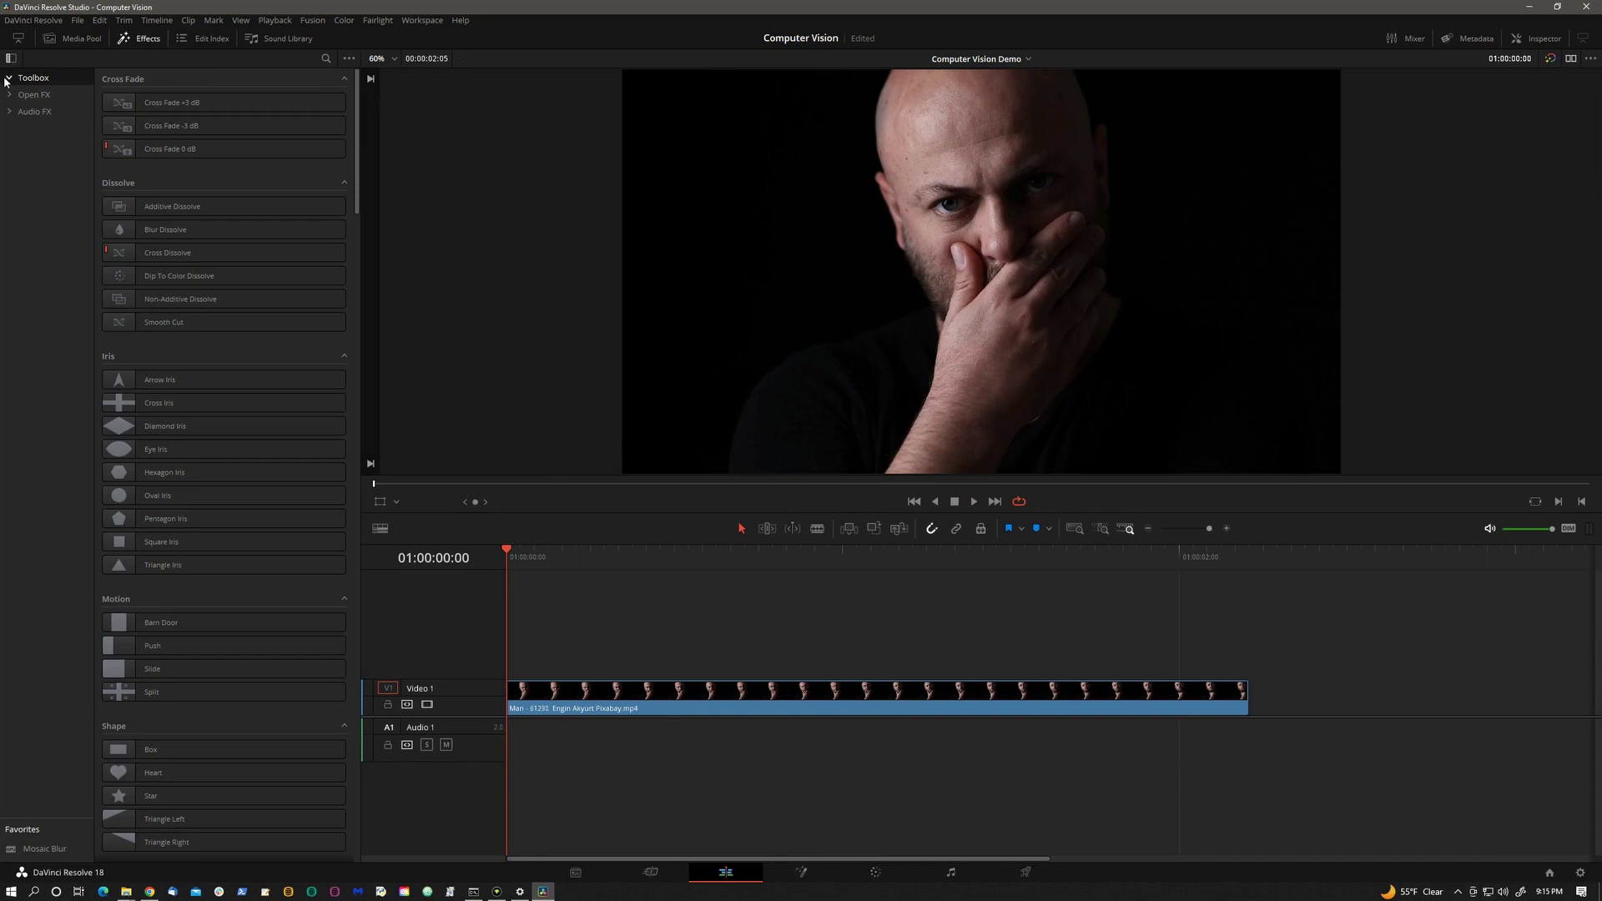
click(7, 78)
click(58, 162)
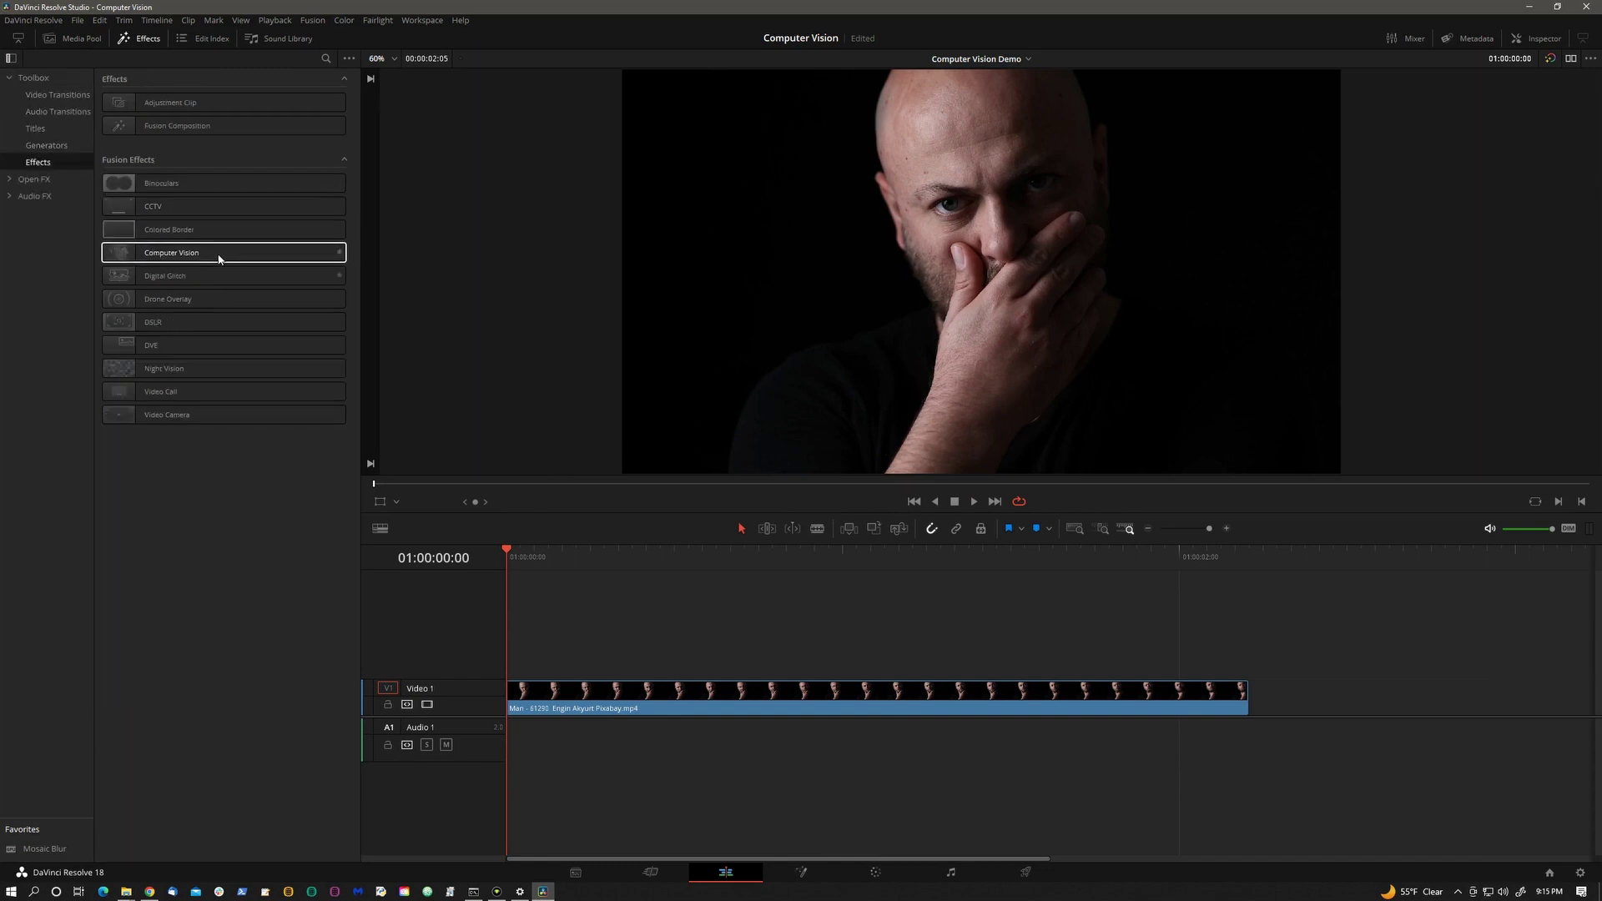
Step: Drop Computer Vision onto the man clip on Video 1 and play to preview the ASCII look
drag(218, 259, 803, 705)
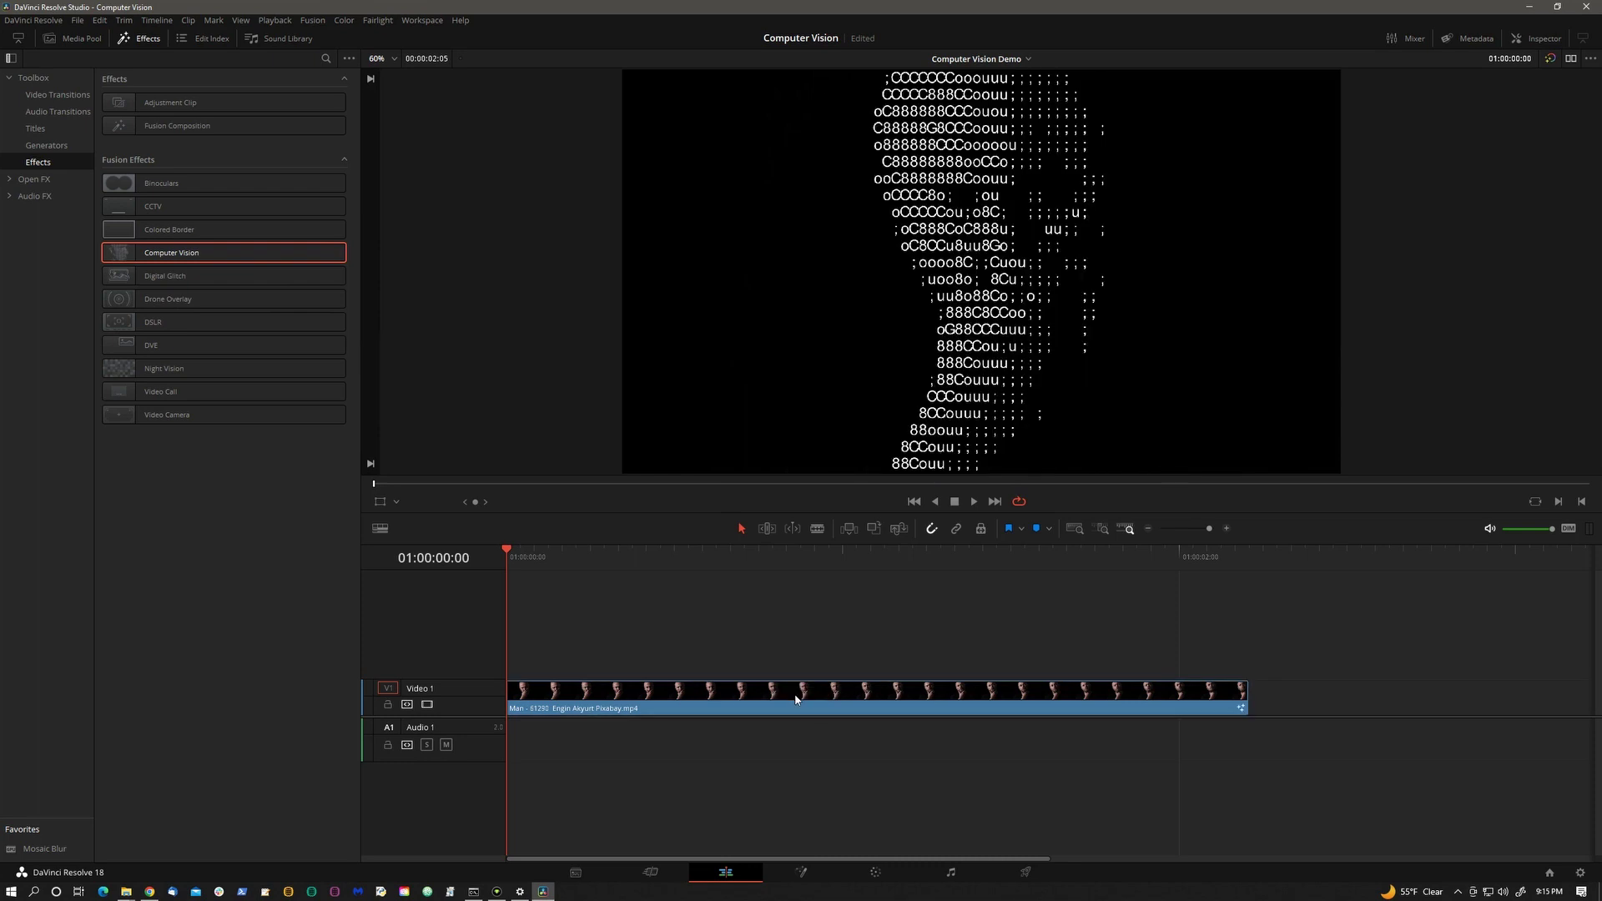
key(space)
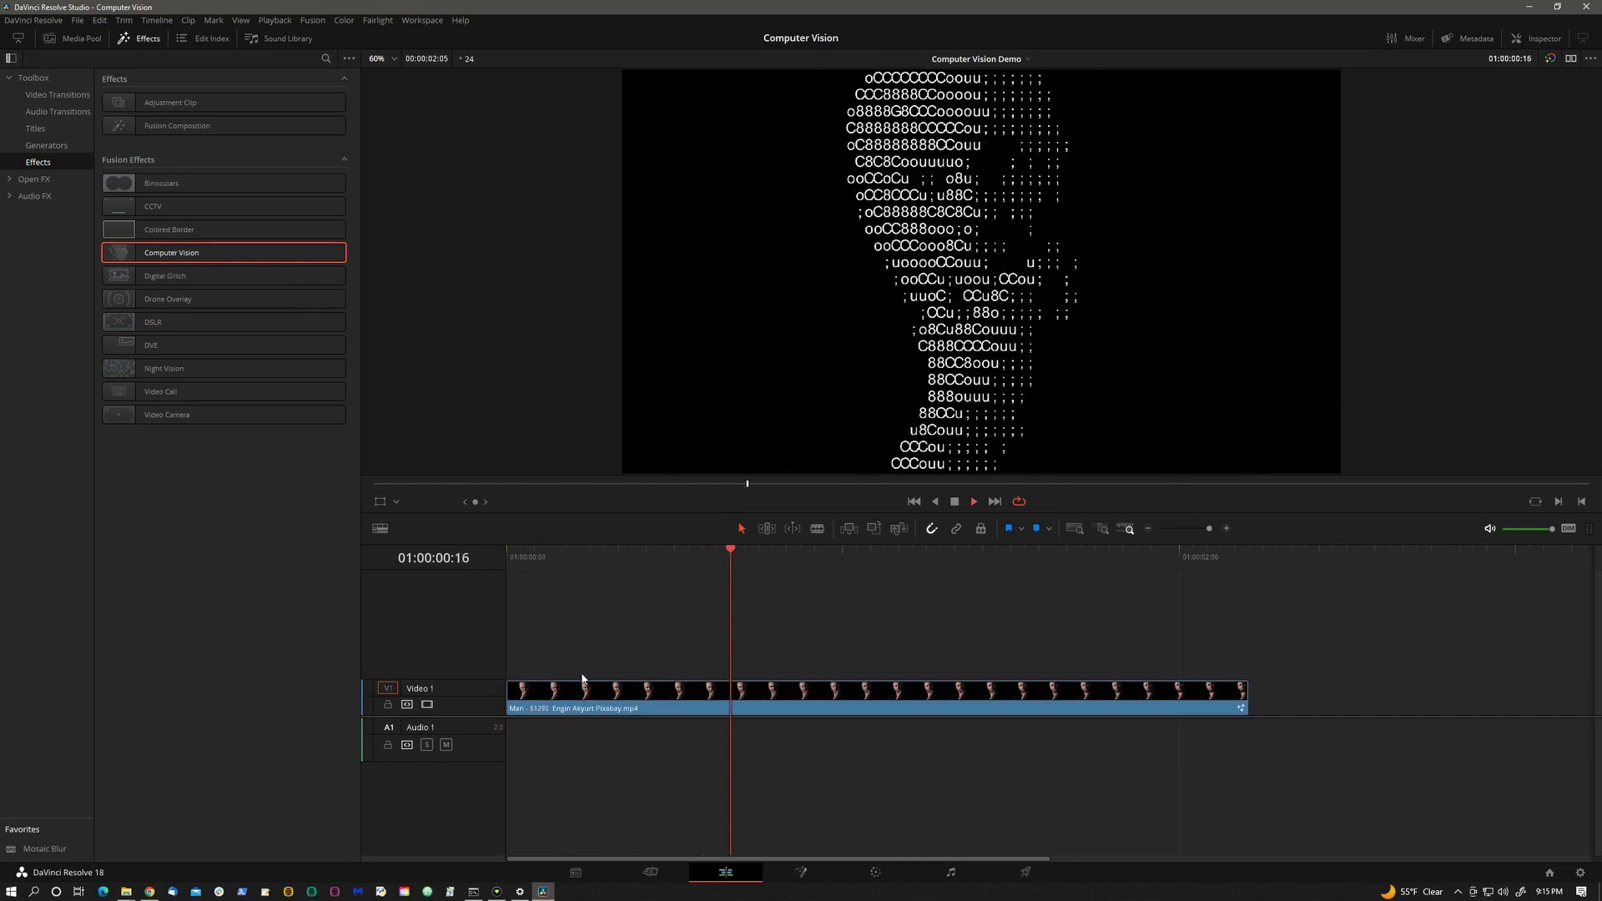
key(space)
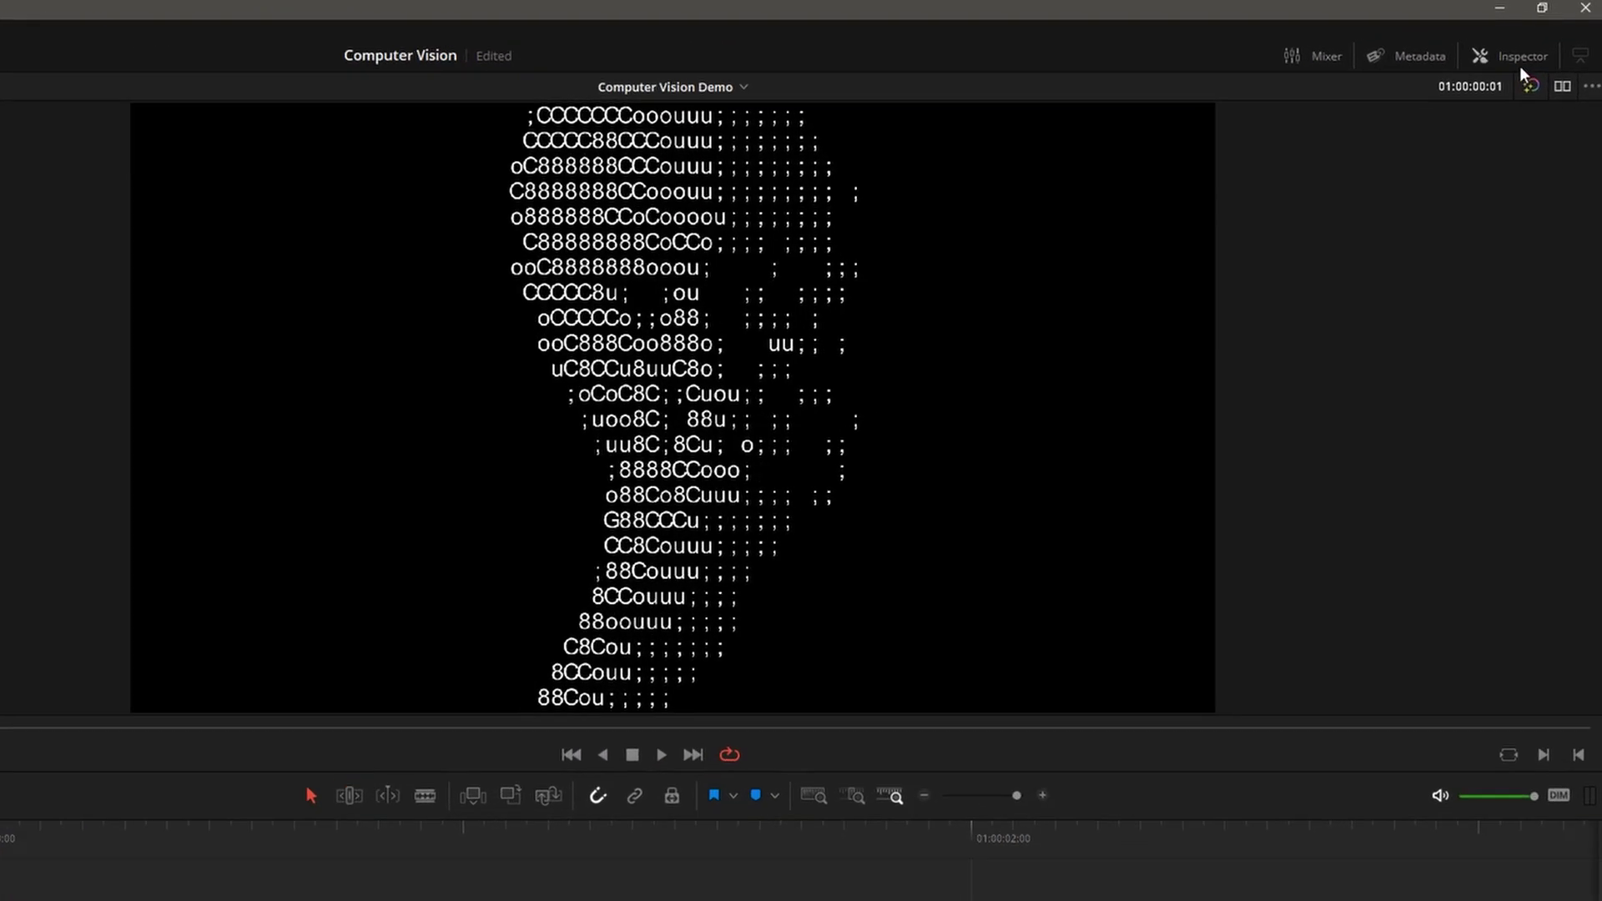
Step: In the Inspector's Effects tab, keep the Computer Vision font at Arial with Regular weight
click(1536, 38)
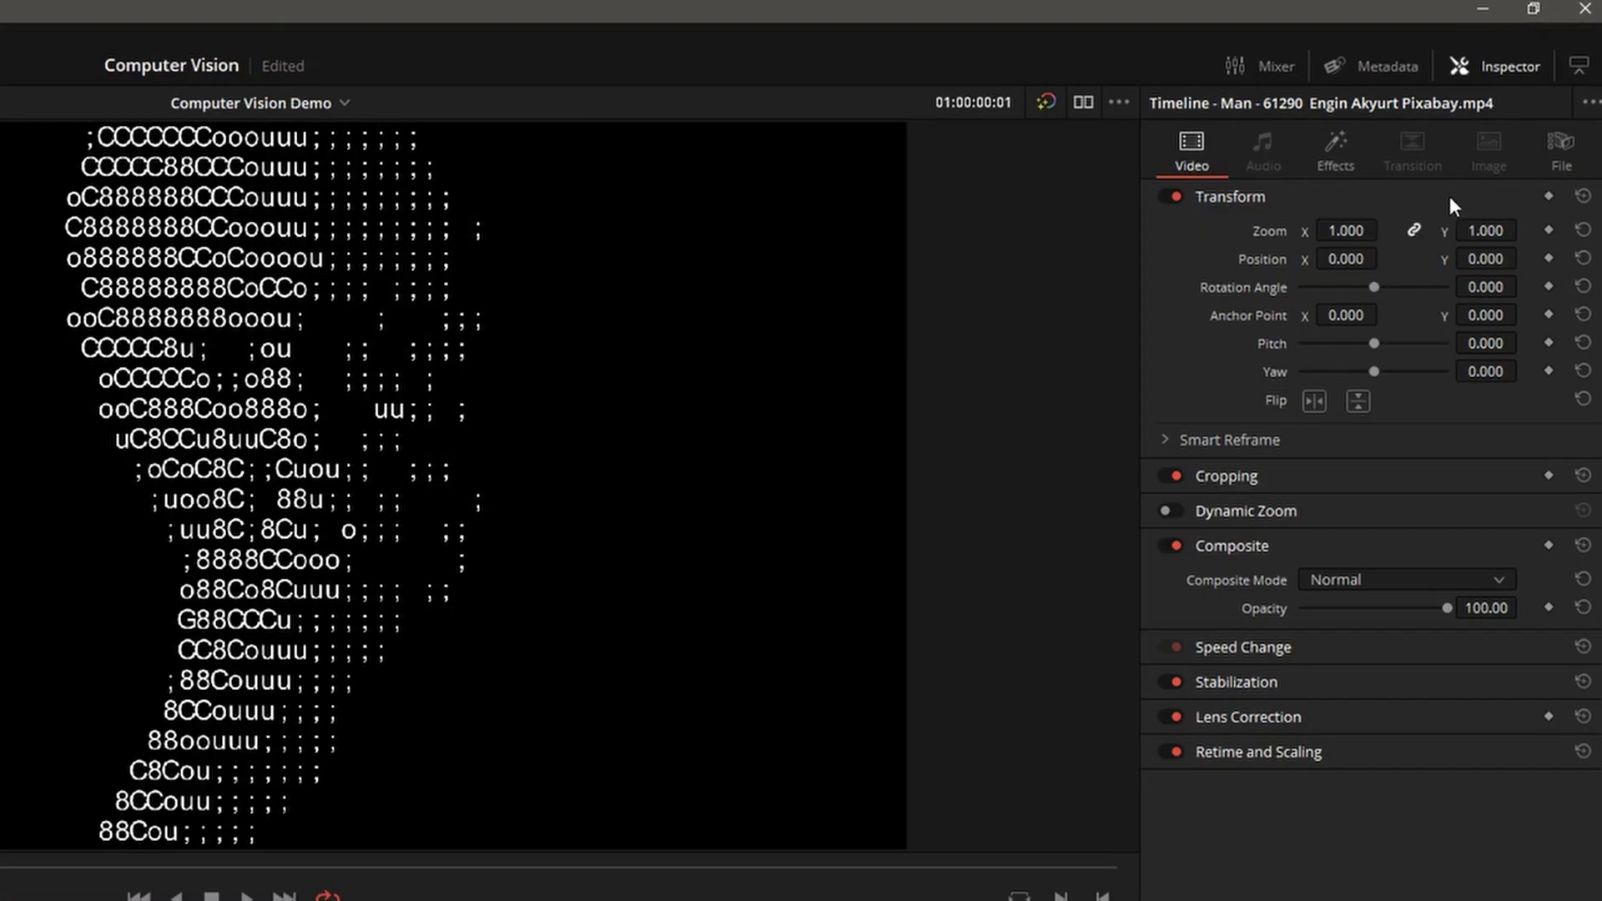
click(1338, 155)
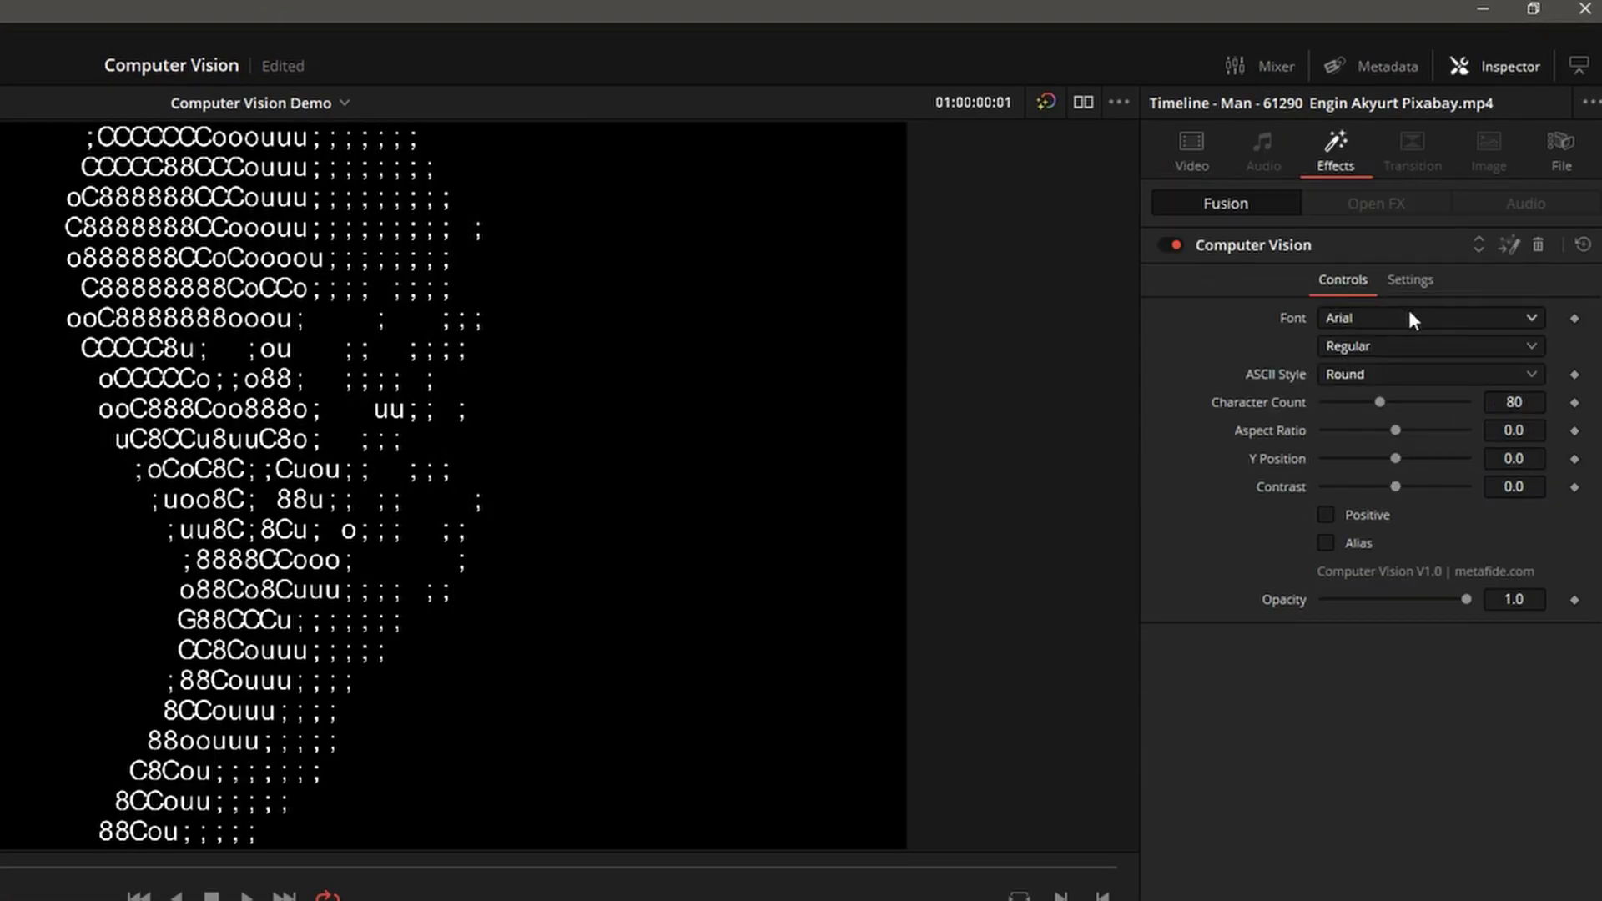
click(1482, 317)
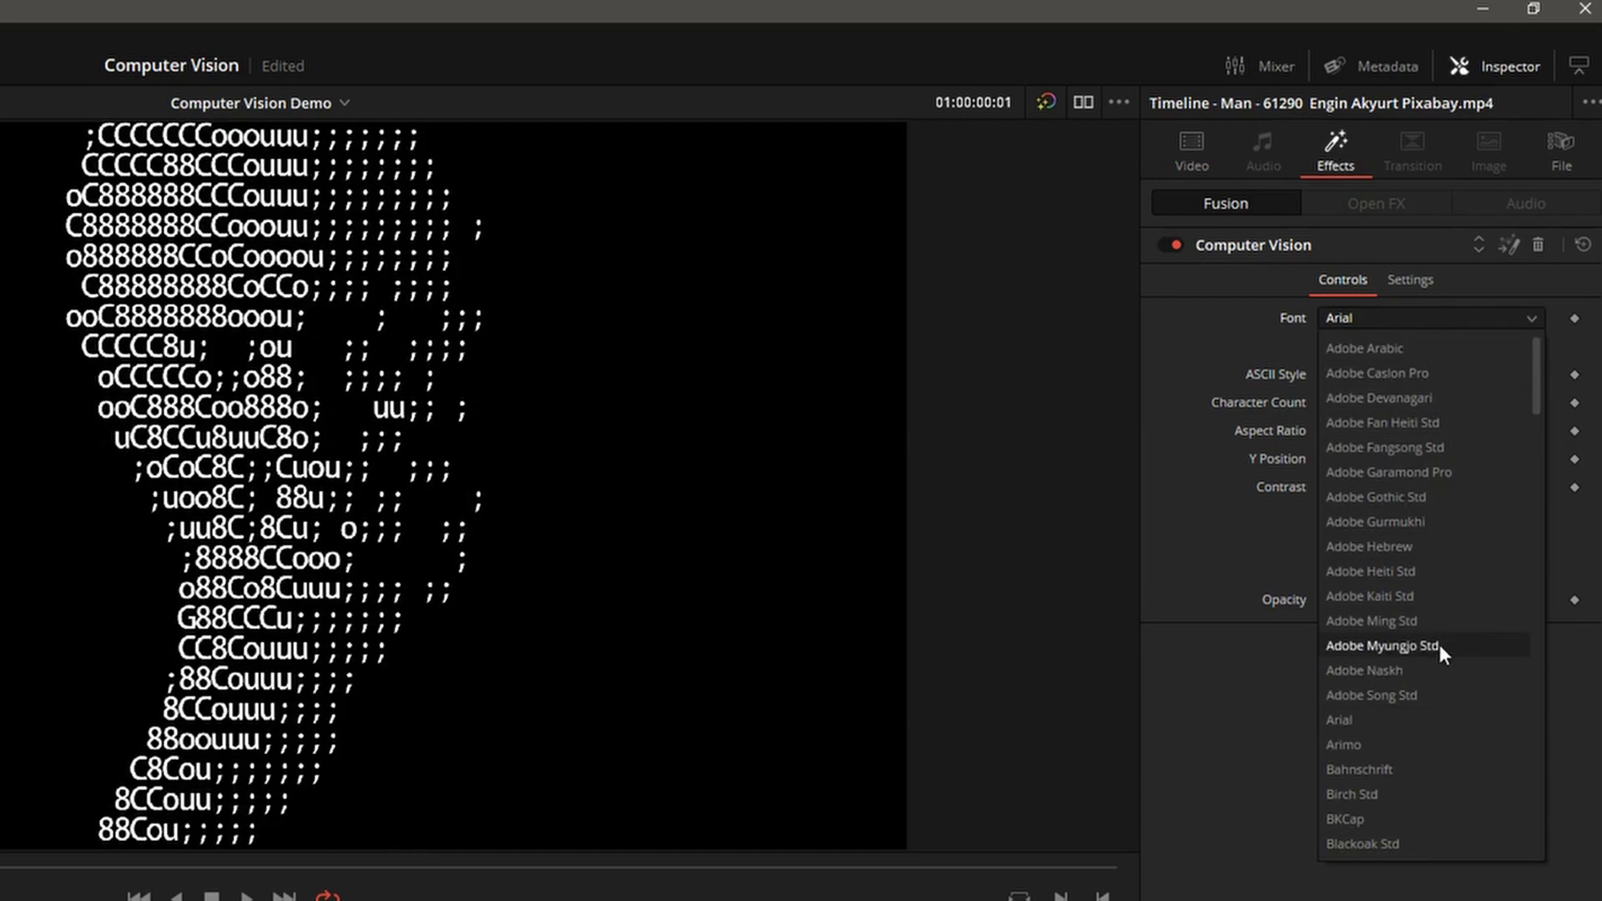
click(1360, 351)
click(1364, 347)
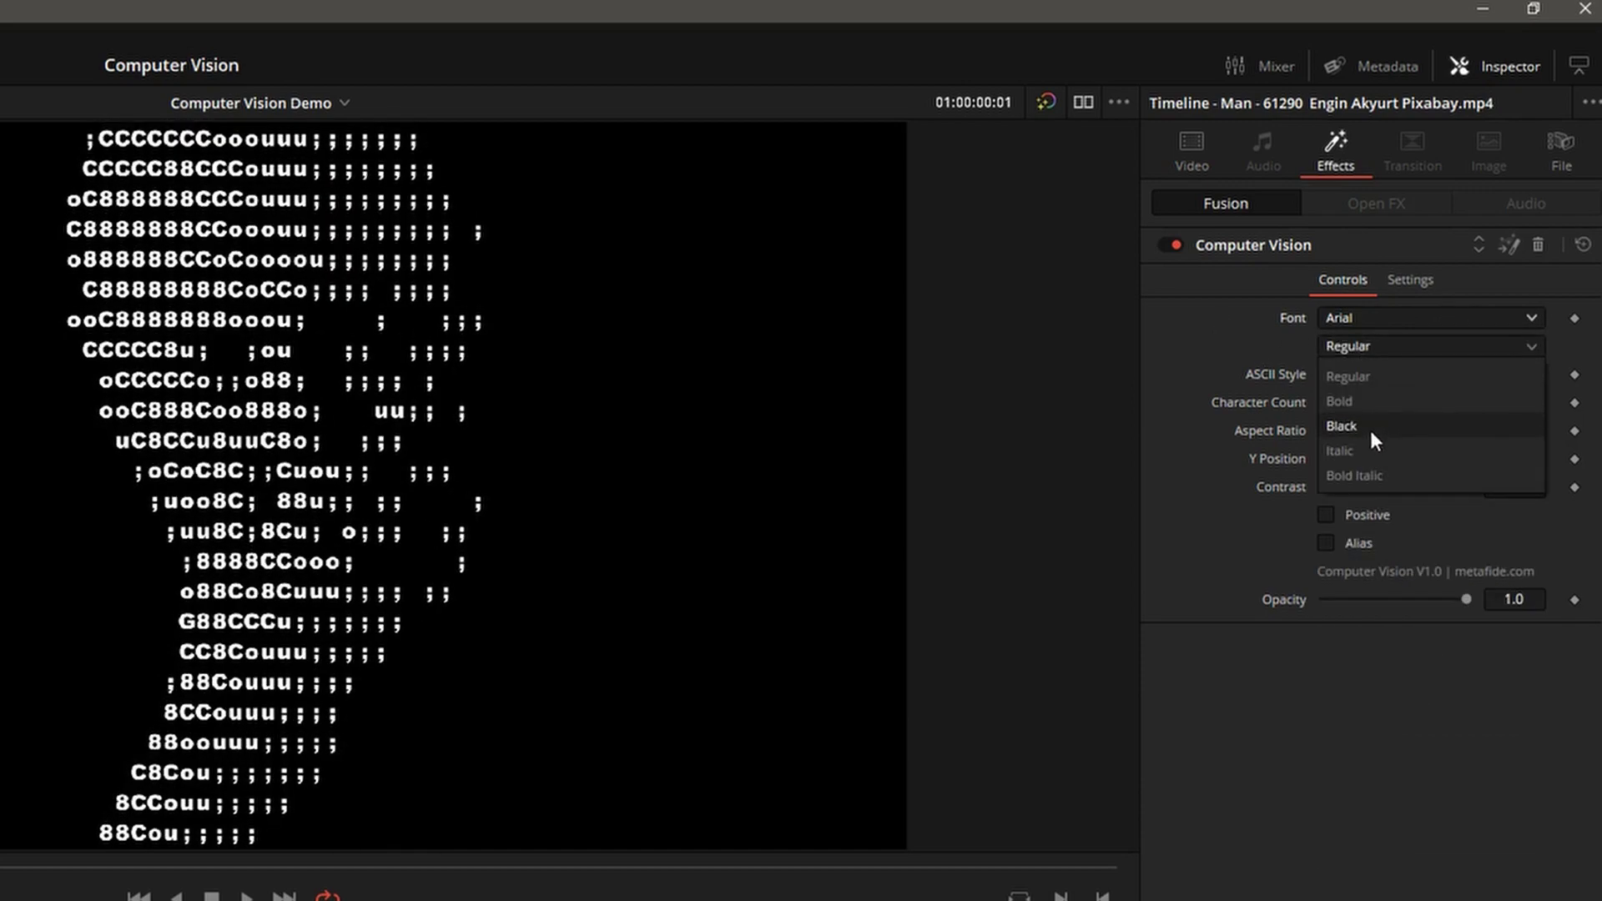
click(1379, 380)
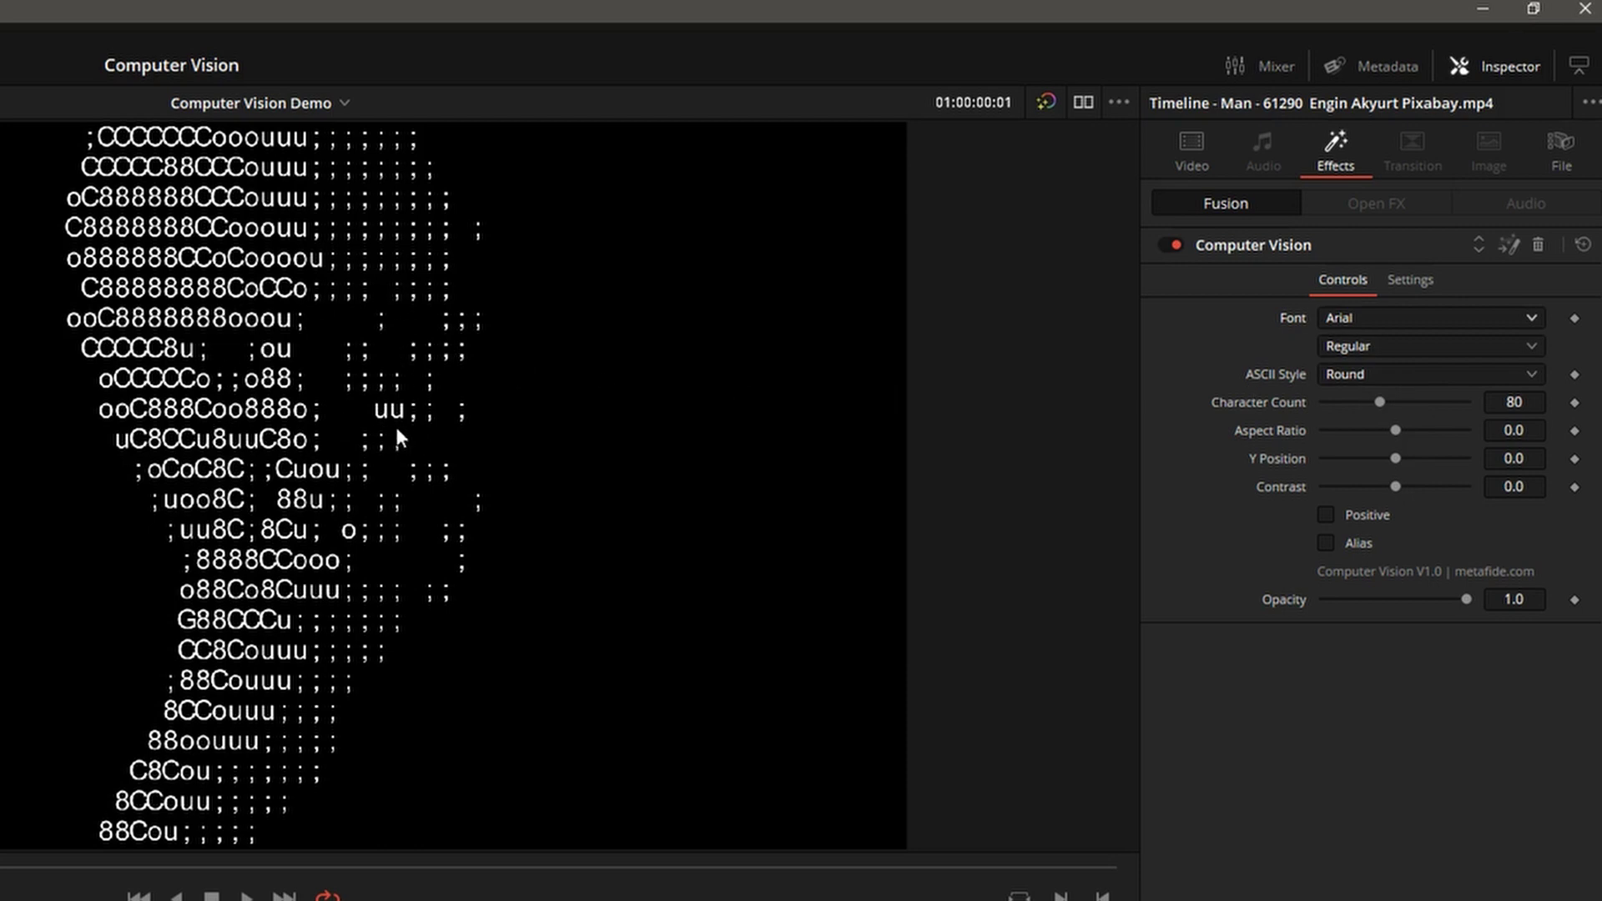
Step: Try the Square and Numerical ASCII styles, then settle on Alphabet Plus
click(1371, 382)
click(1379, 426)
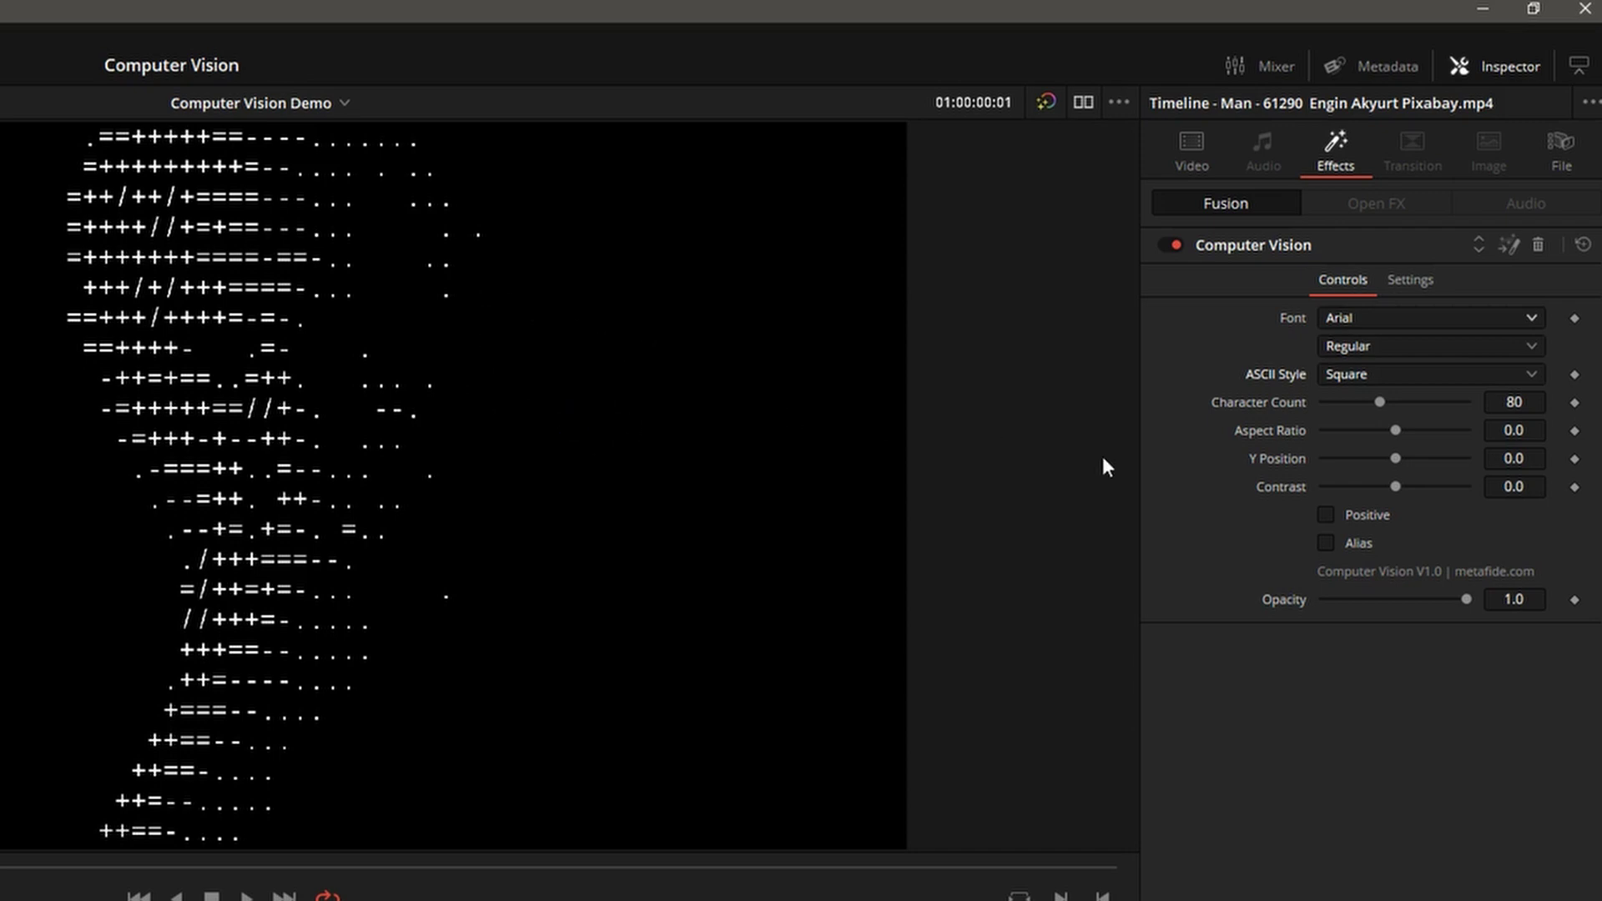
click(1378, 377)
click(1368, 455)
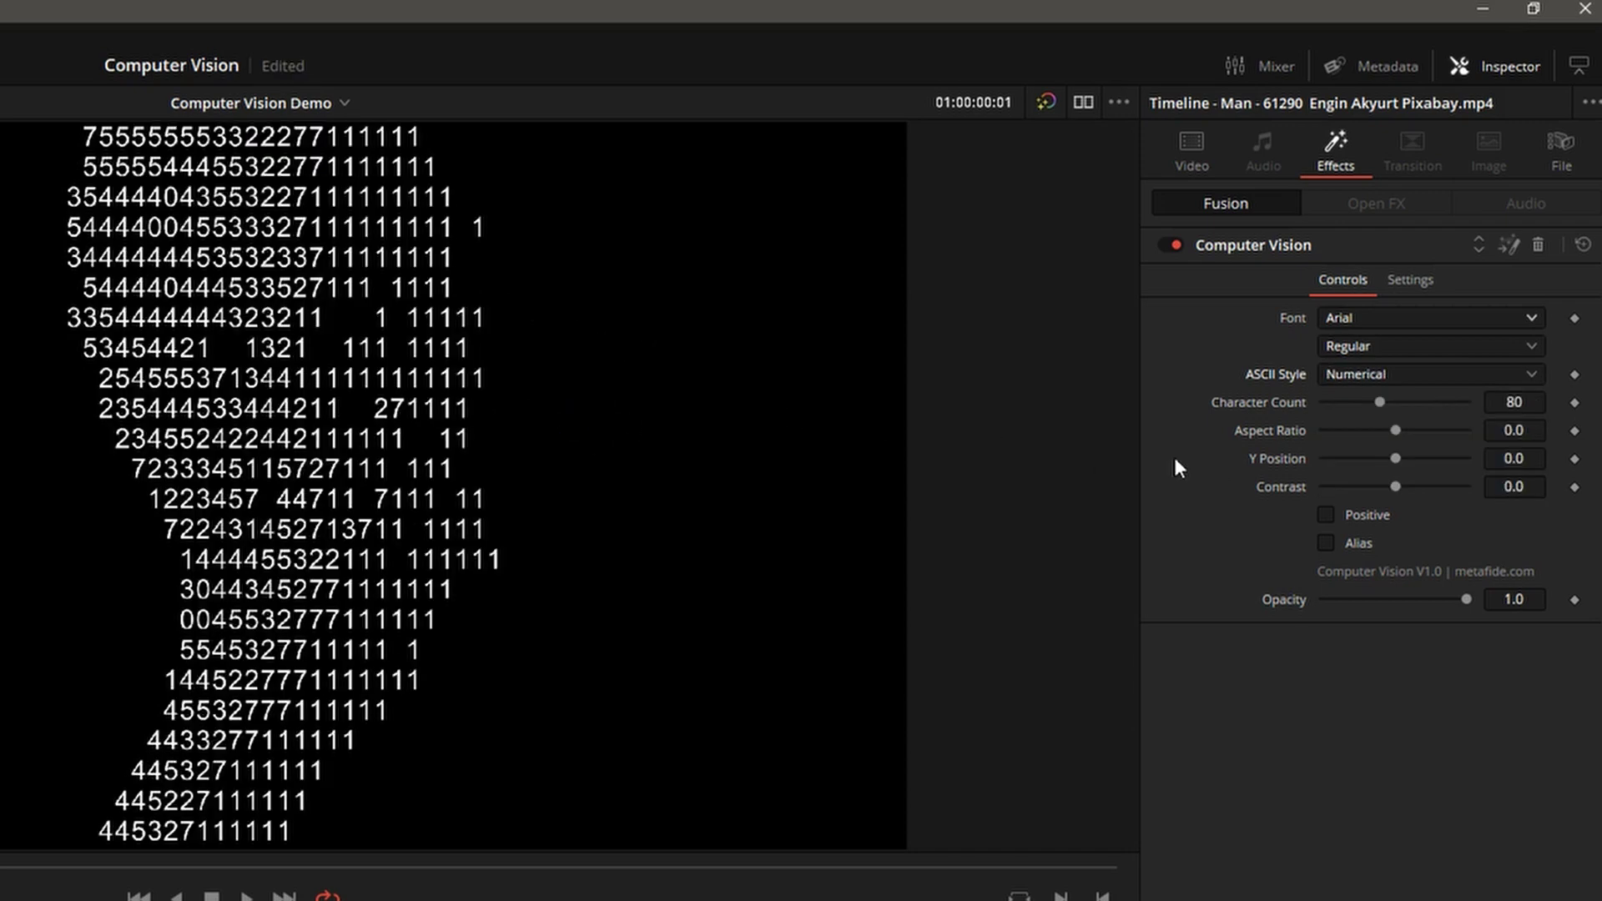
click(1438, 377)
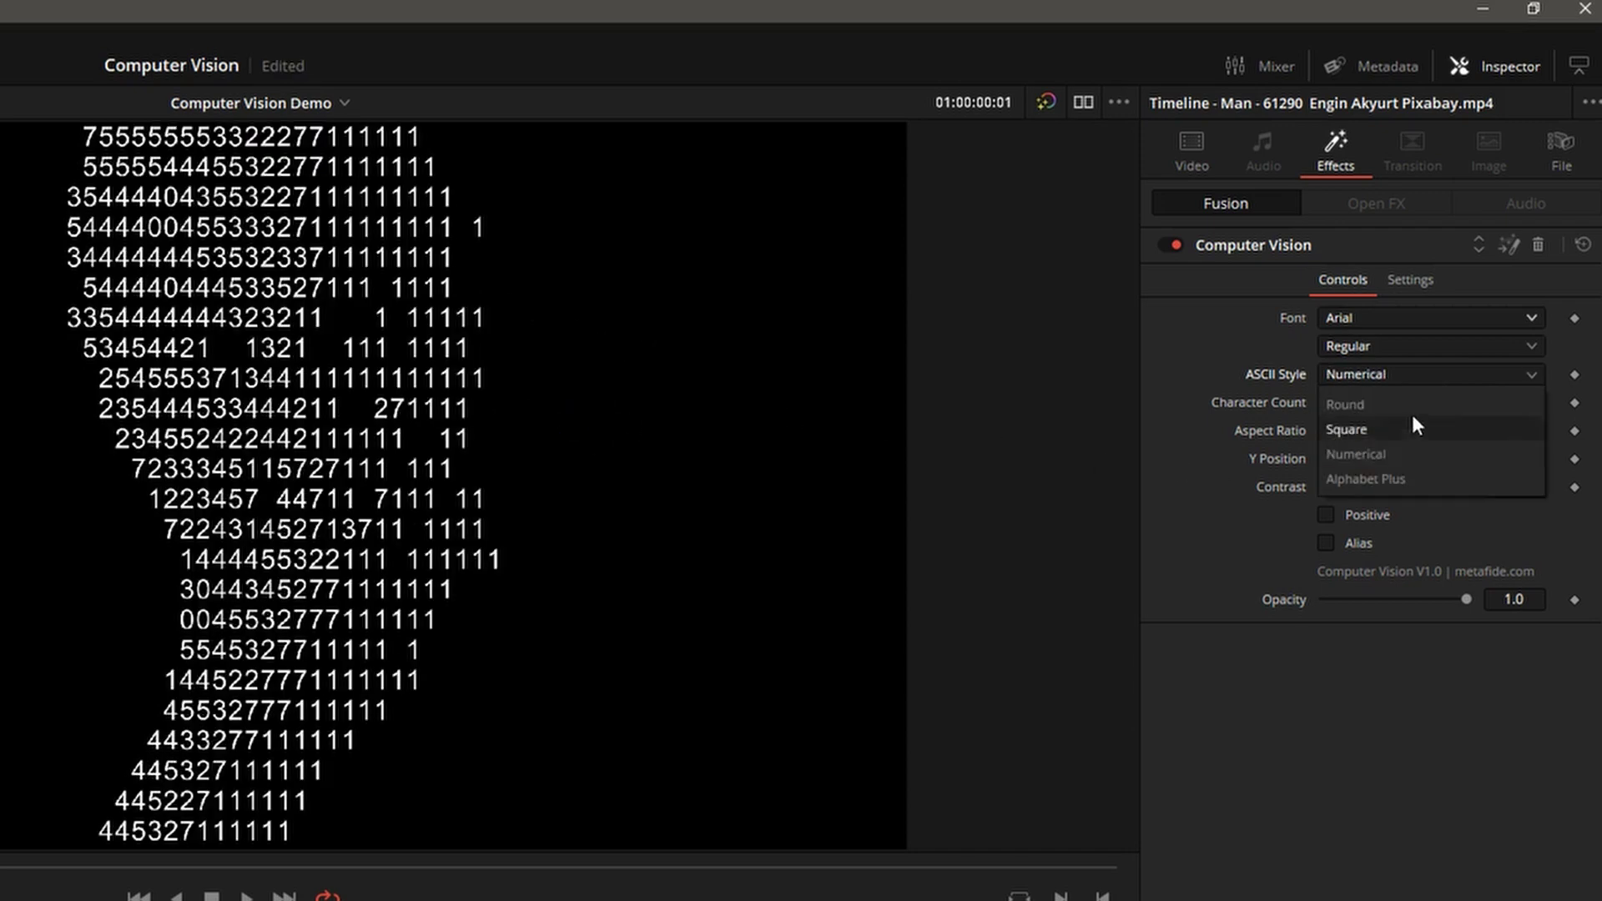
click(1439, 480)
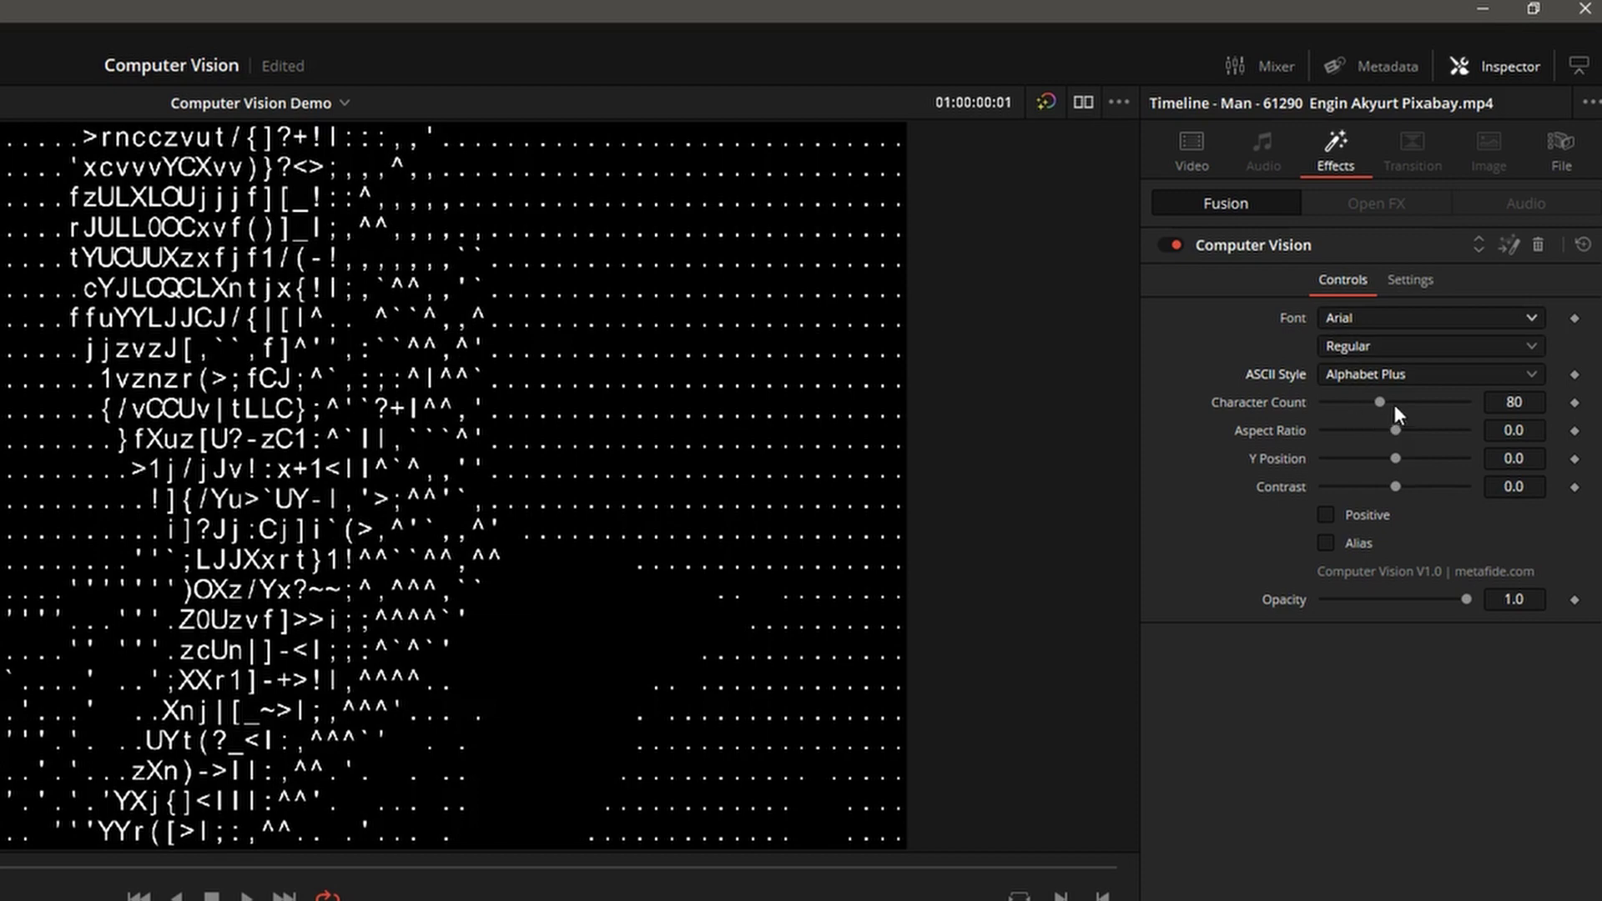
Step: Adjust the Character Count up and back down to about 104
drag(1394, 404, 1450, 397)
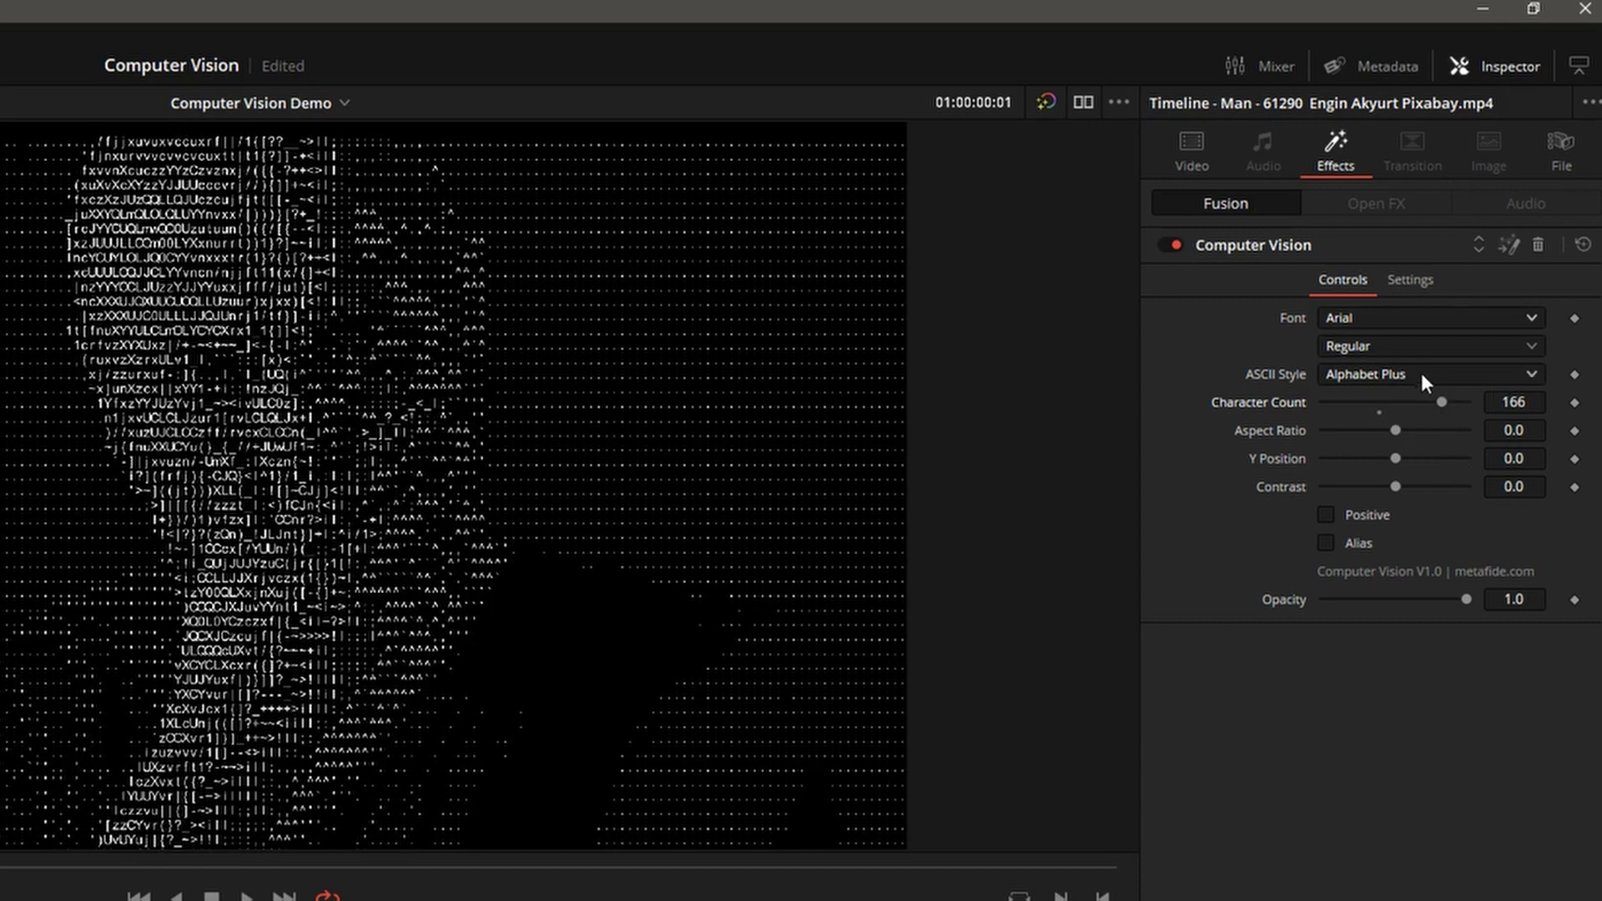
drag(1440, 399, 1400, 408)
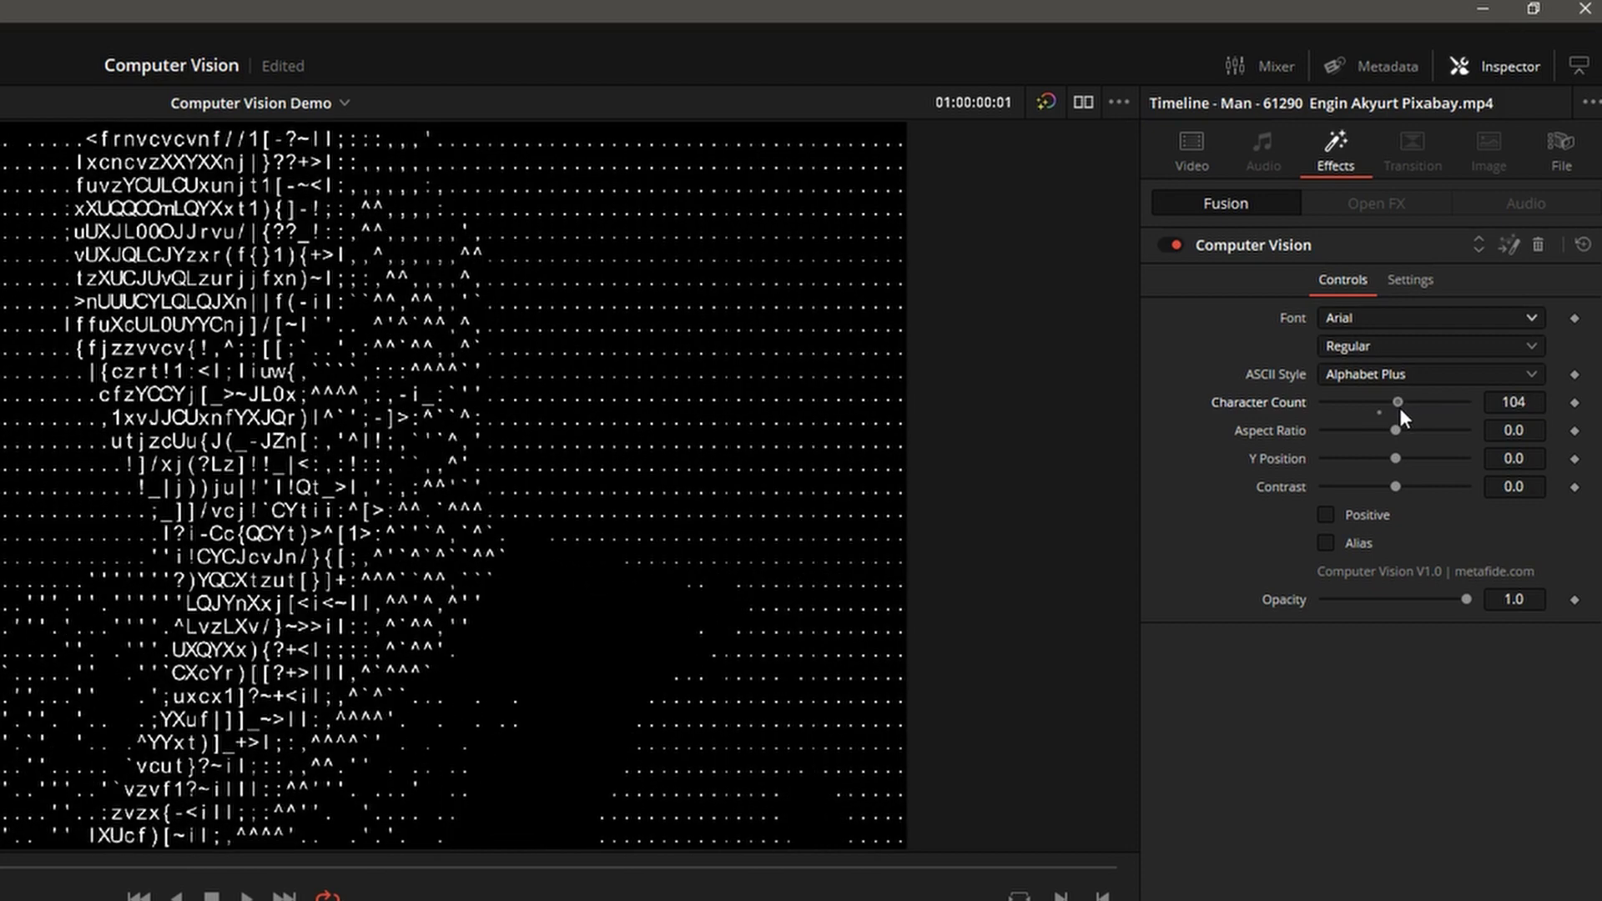
click(1410, 381)
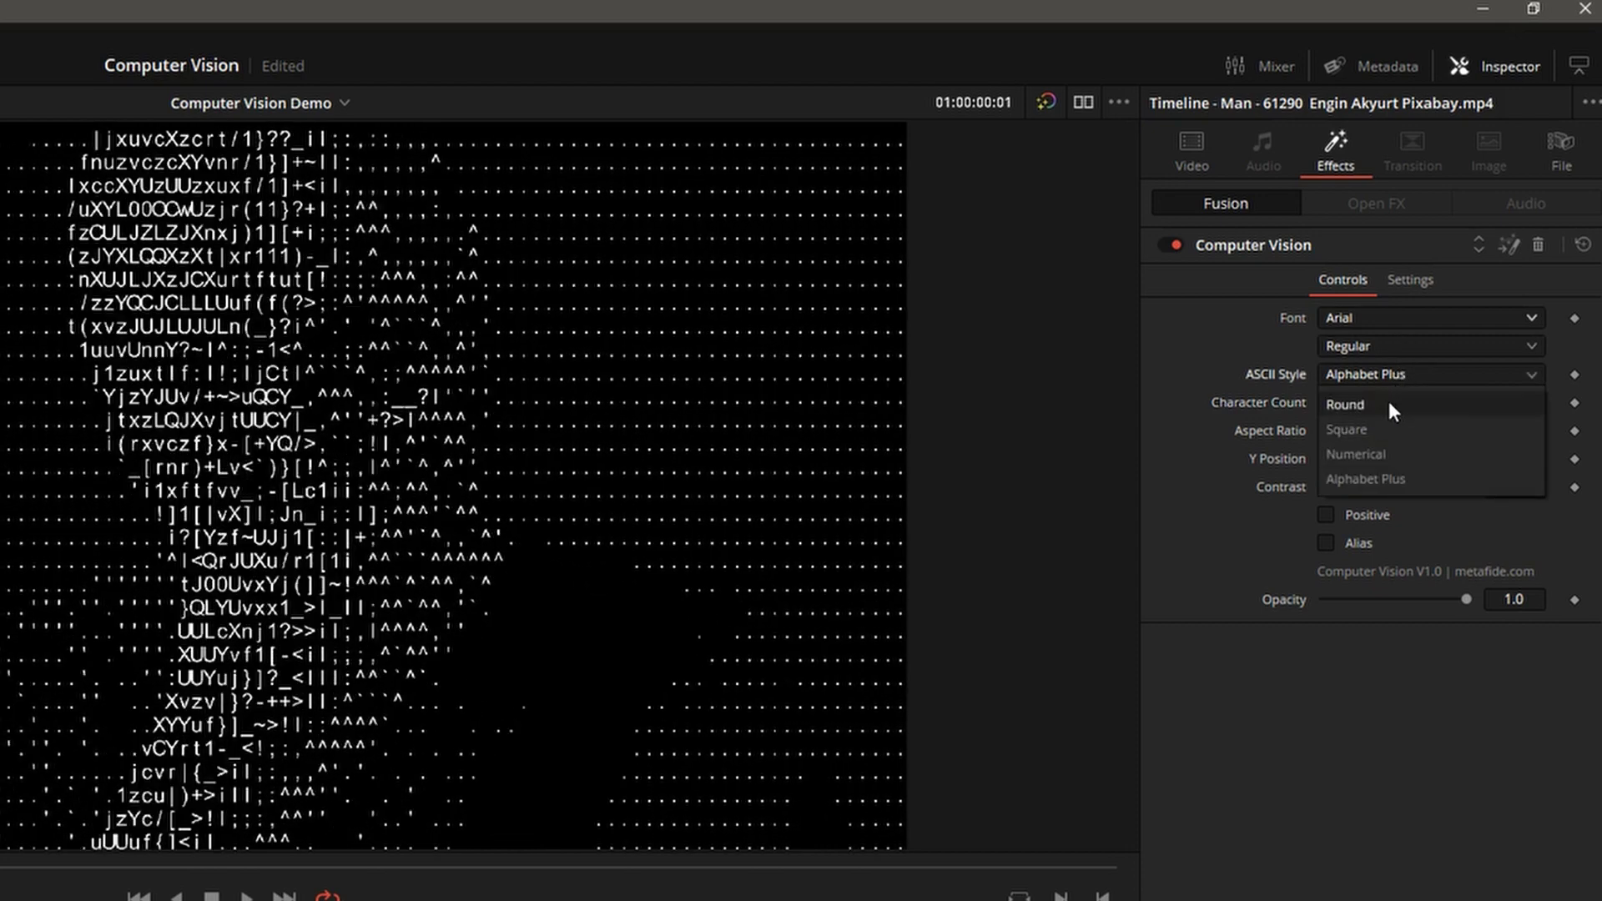
Step: Return to Round style, testing Aspect Ratio and Y Position and resetting both to 0.0
click(1387, 399)
drag(1390, 429, 1425, 430)
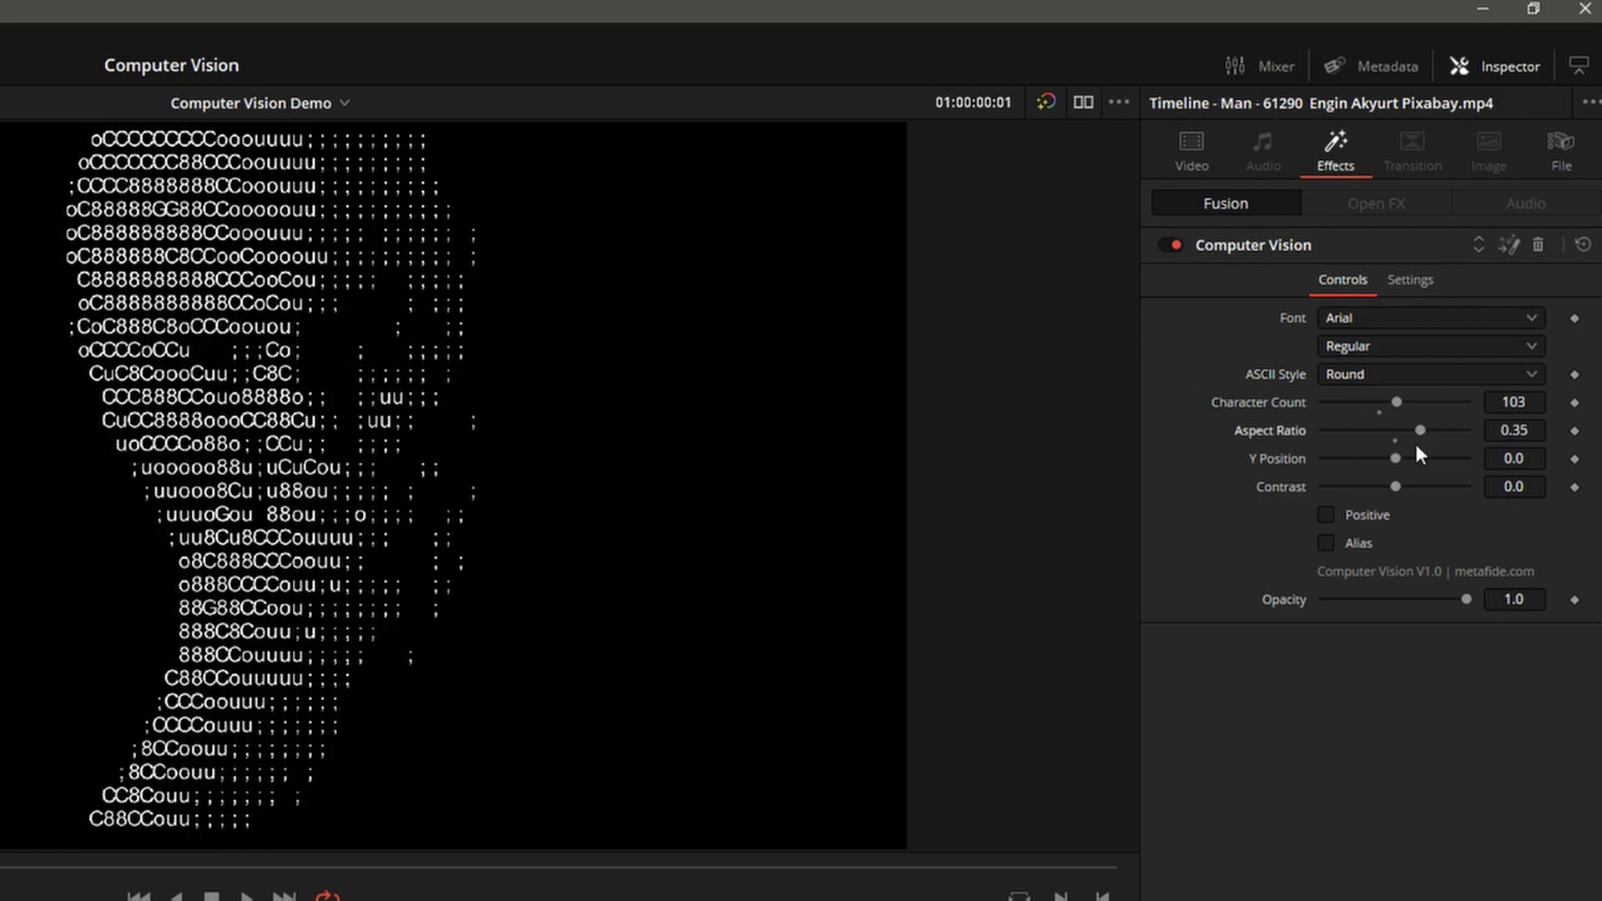
double_click(1402, 434)
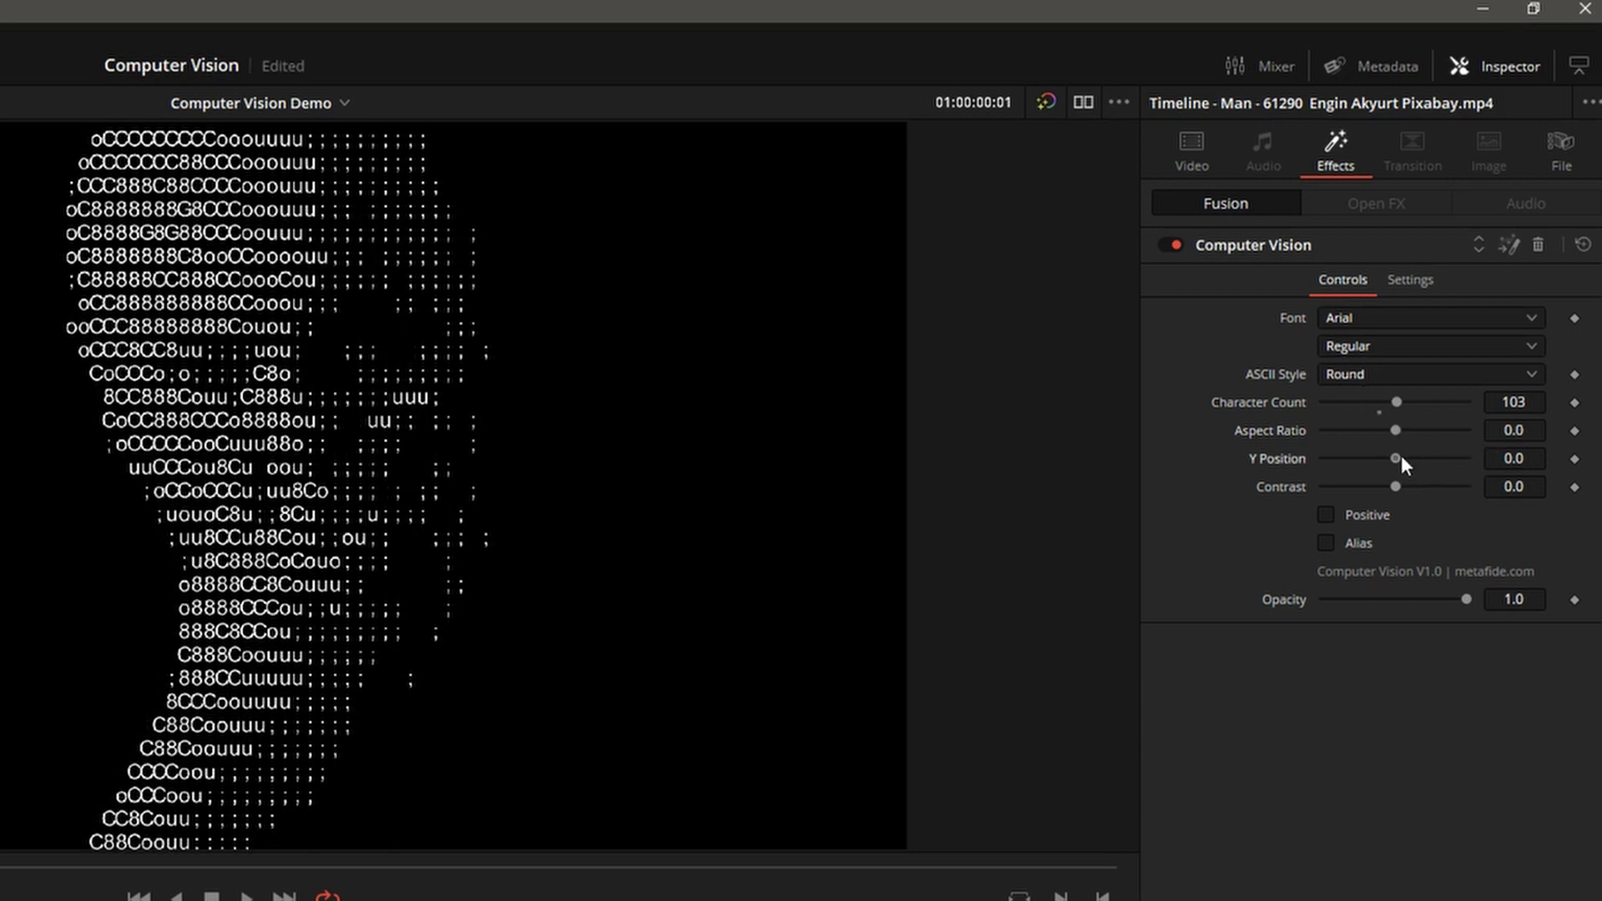
drag(1400, 457, 1410, 399)
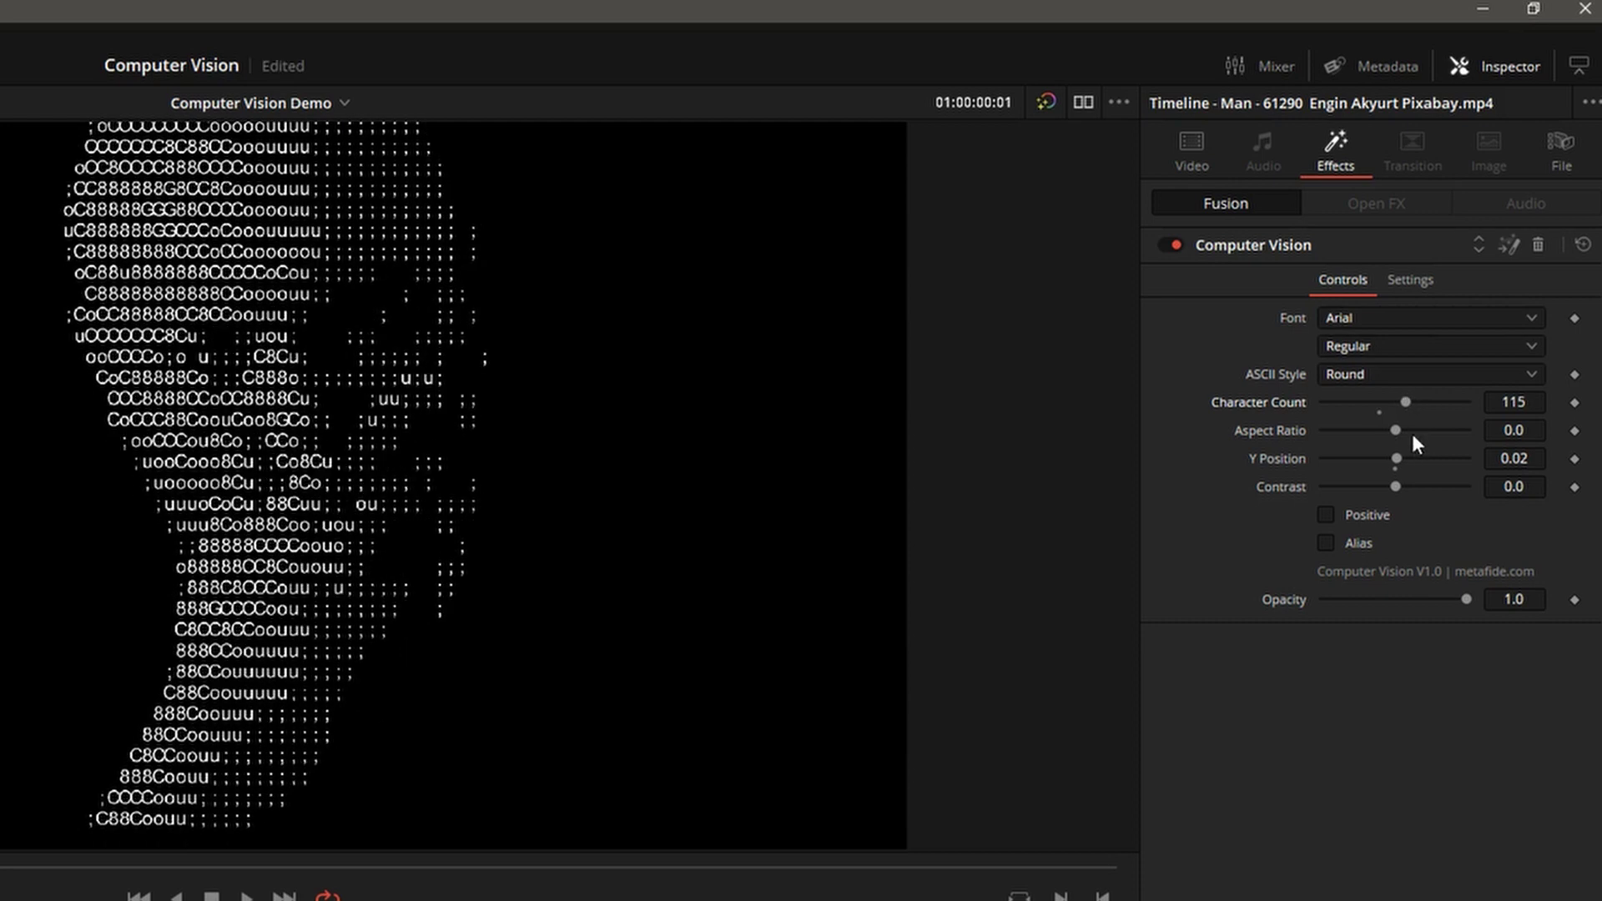
drag(1406, 457, 1400, 453)
key(ctrl+z)
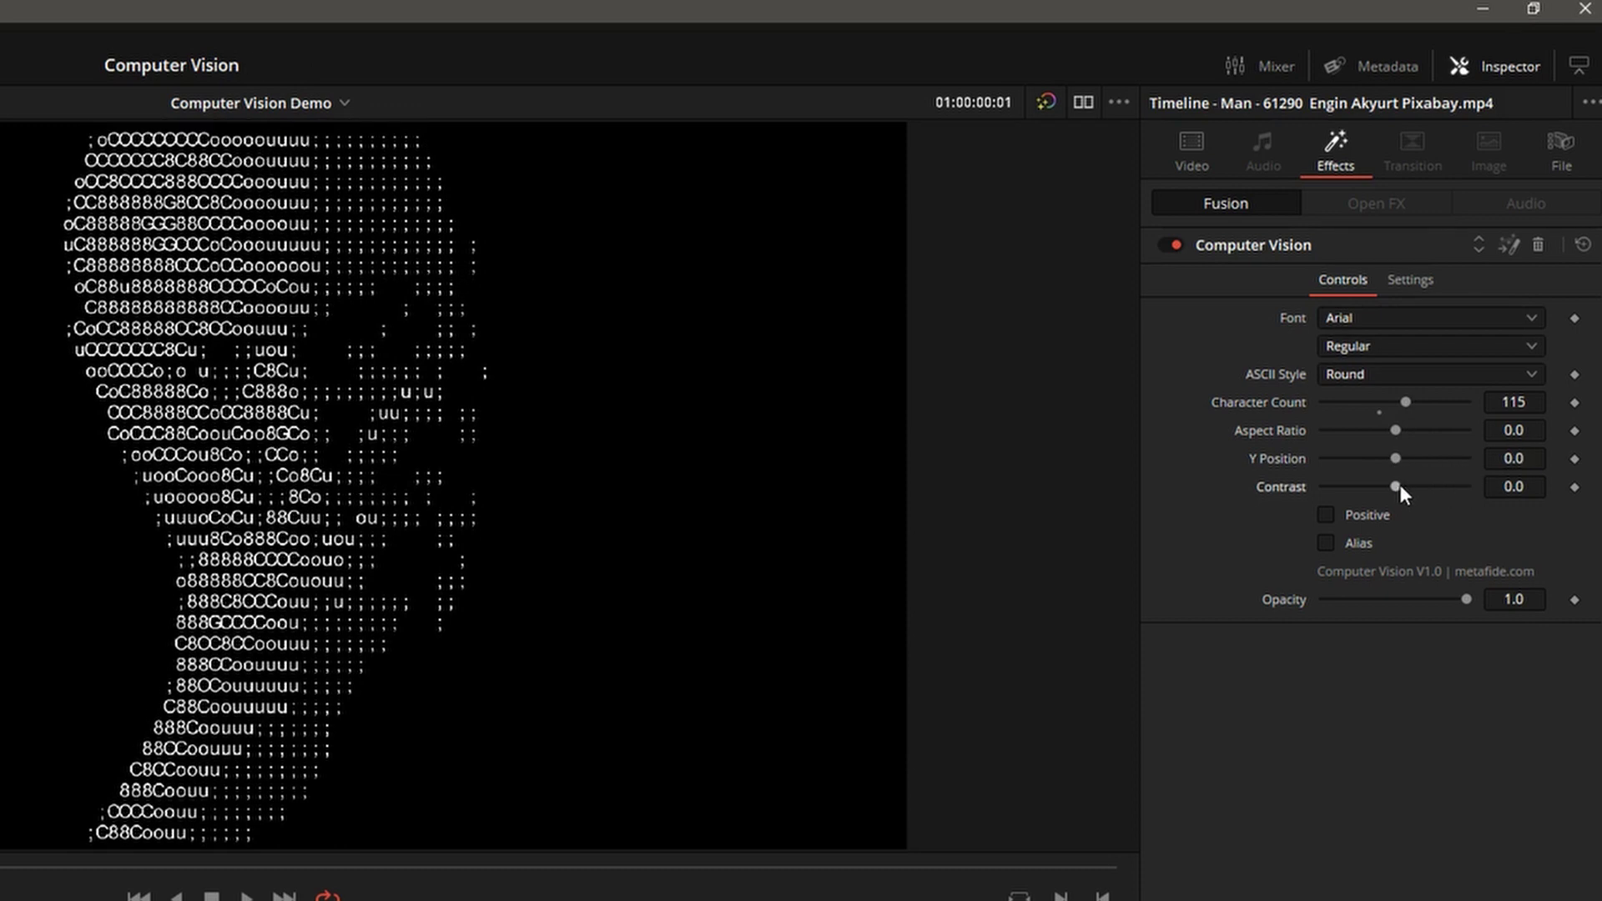
Step: Try lowering the contrast, then set the character font weight to Bold
mouse_move(1400, 484)
mouse_down()
mouse_move(1385, 486)
mouse_move(1400, 483)
mouse_up()
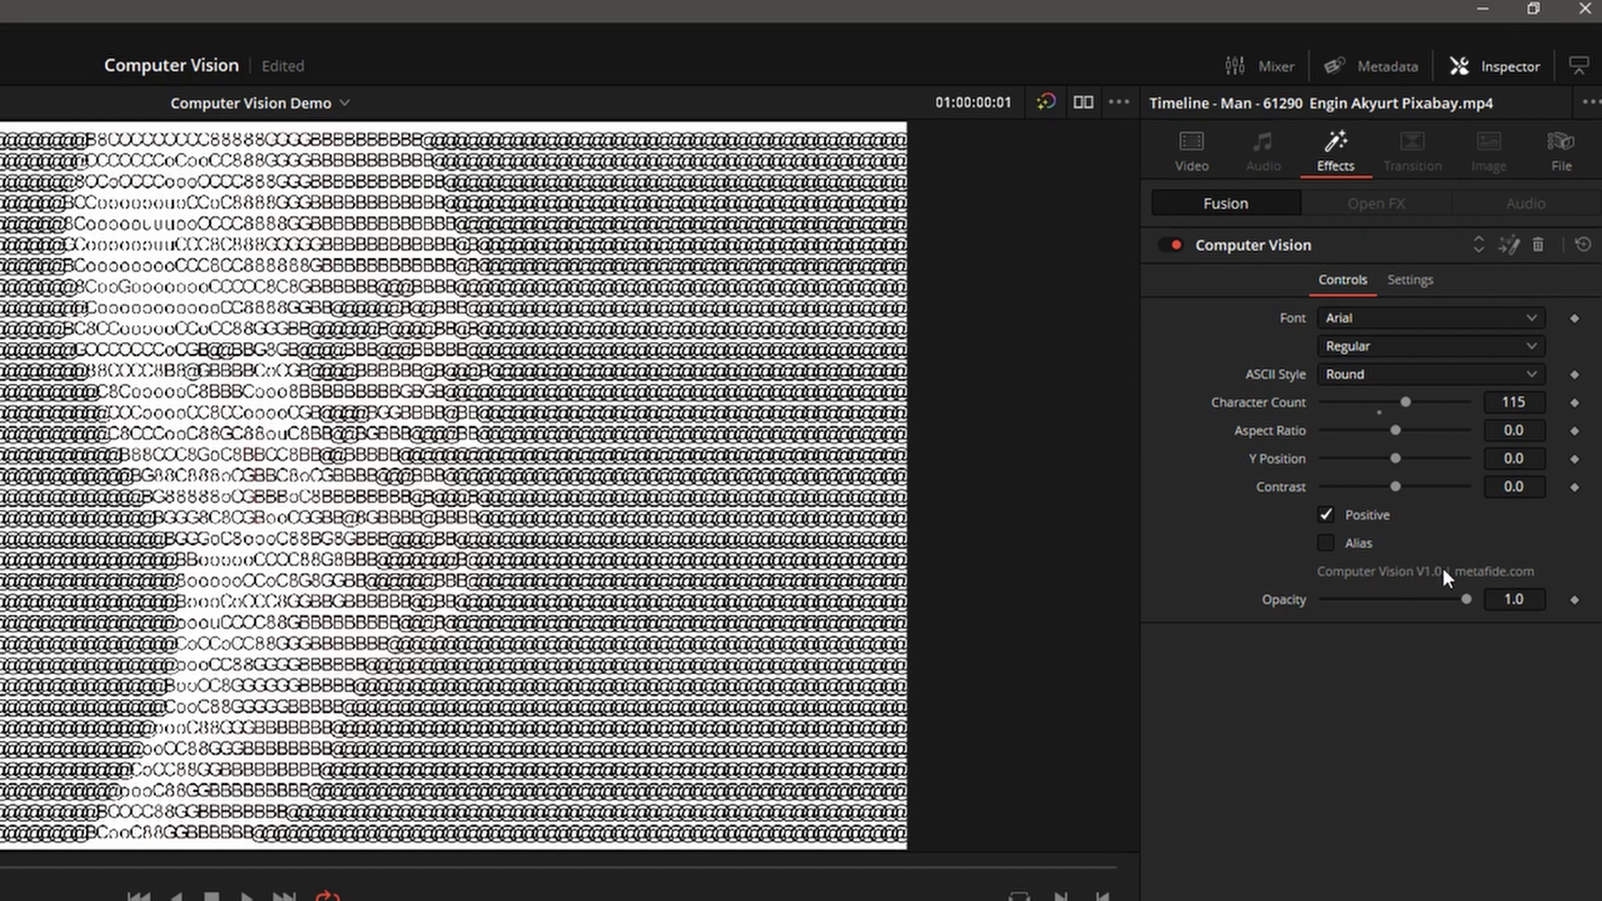
click(1374, 345)
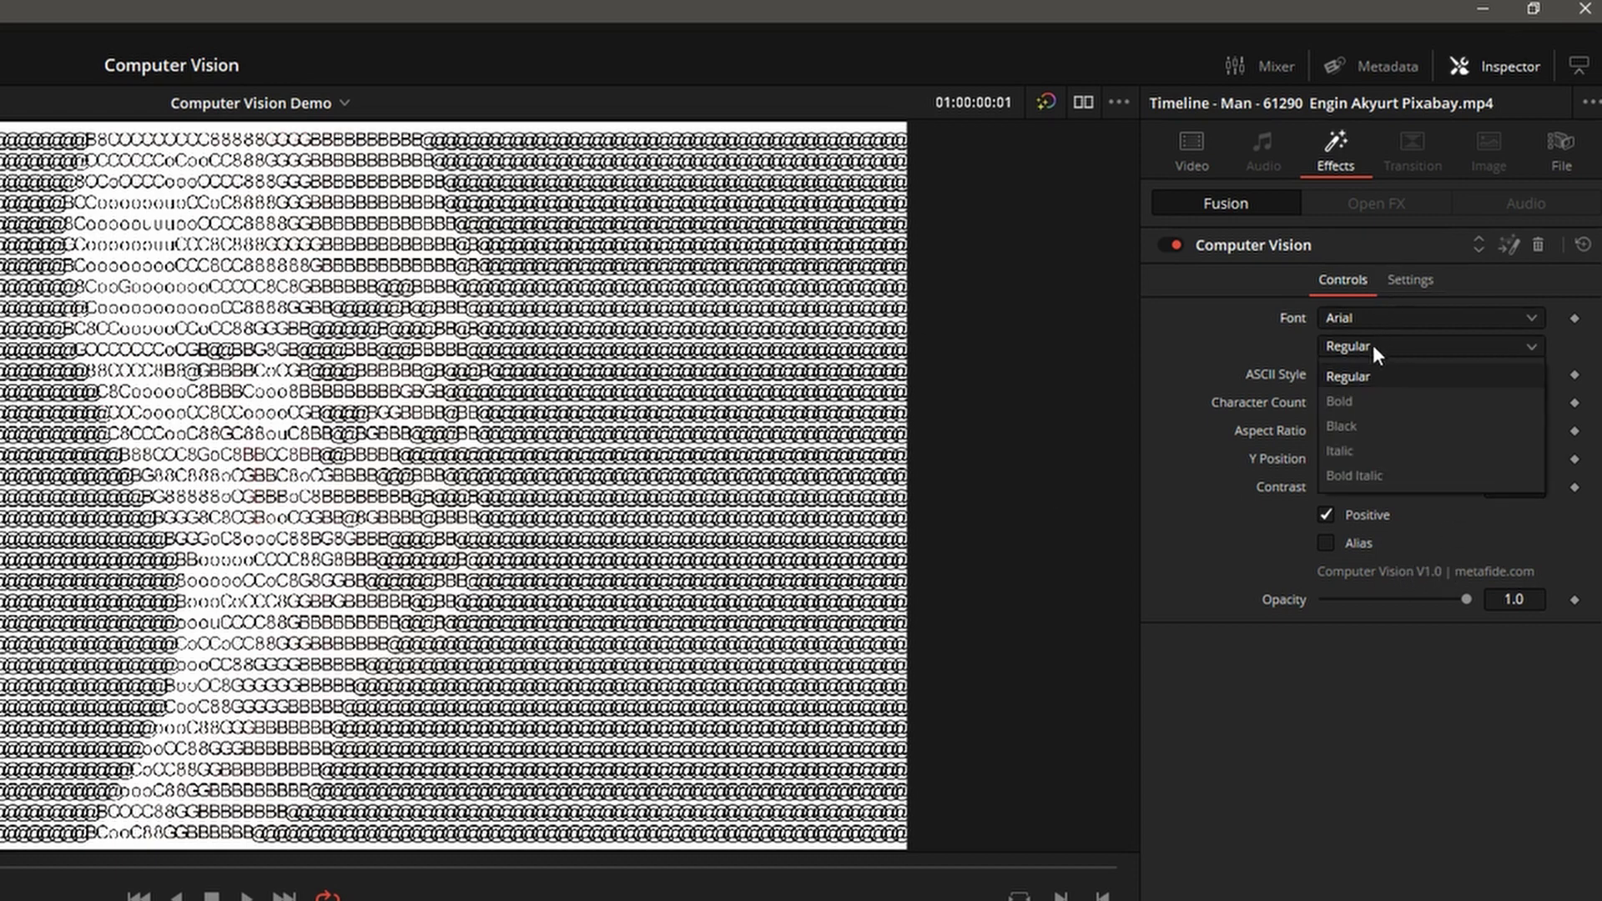
click(1361, 392)
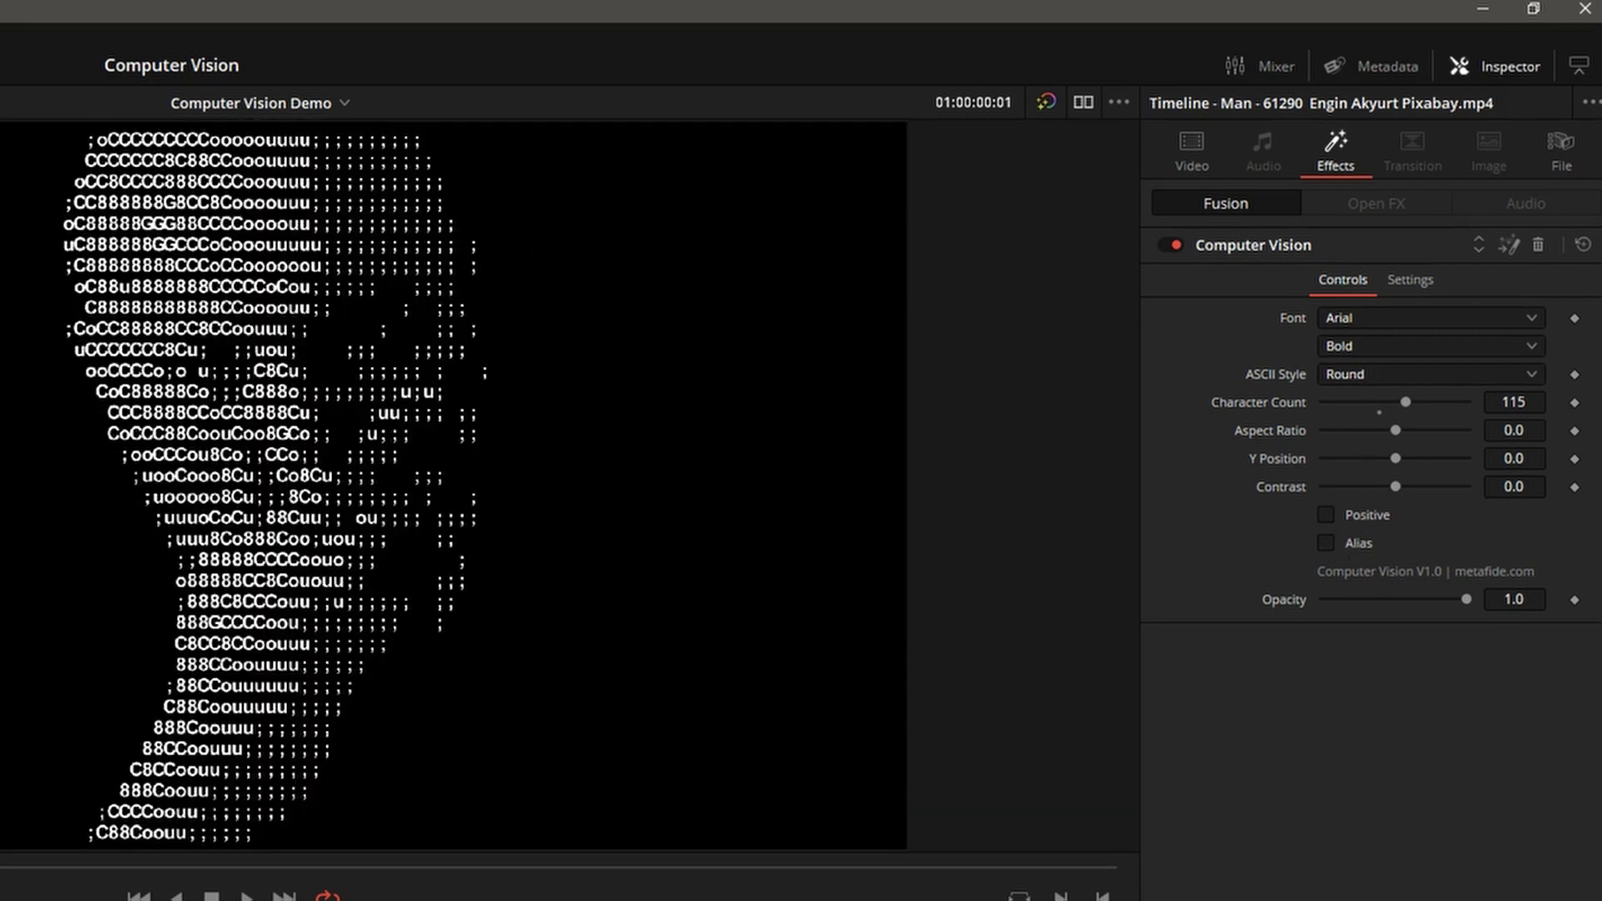
Step: Uncheck Alias on the Computer Vision effect and test the Opacity slider, leaving it at 1.0
scroll(253, 485, up, 5)
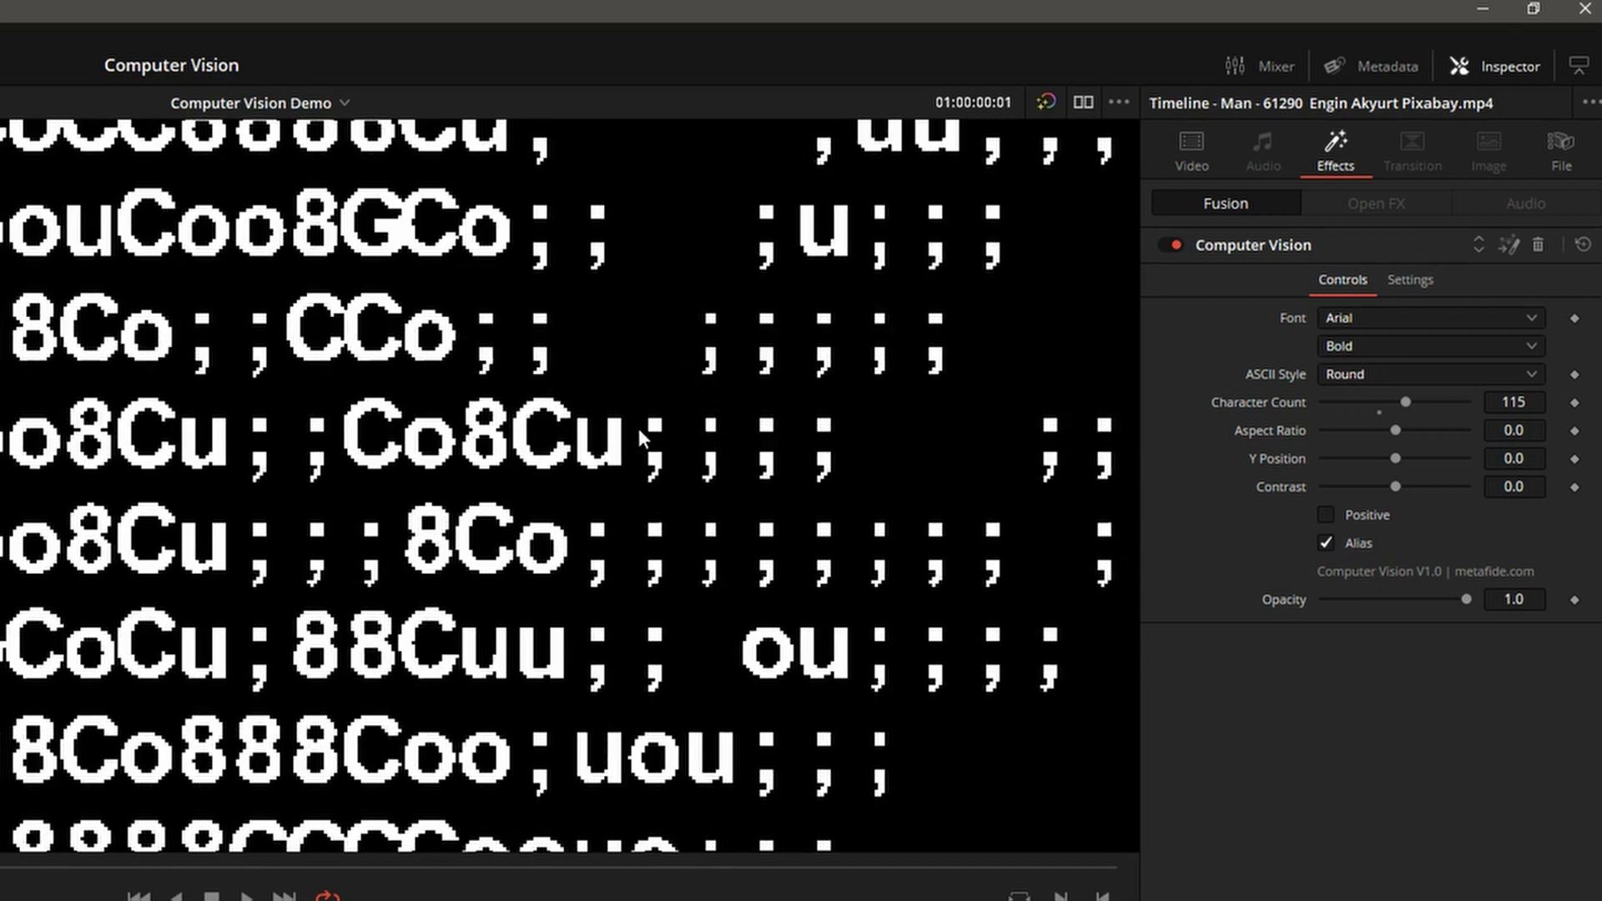
click(1339, 542)
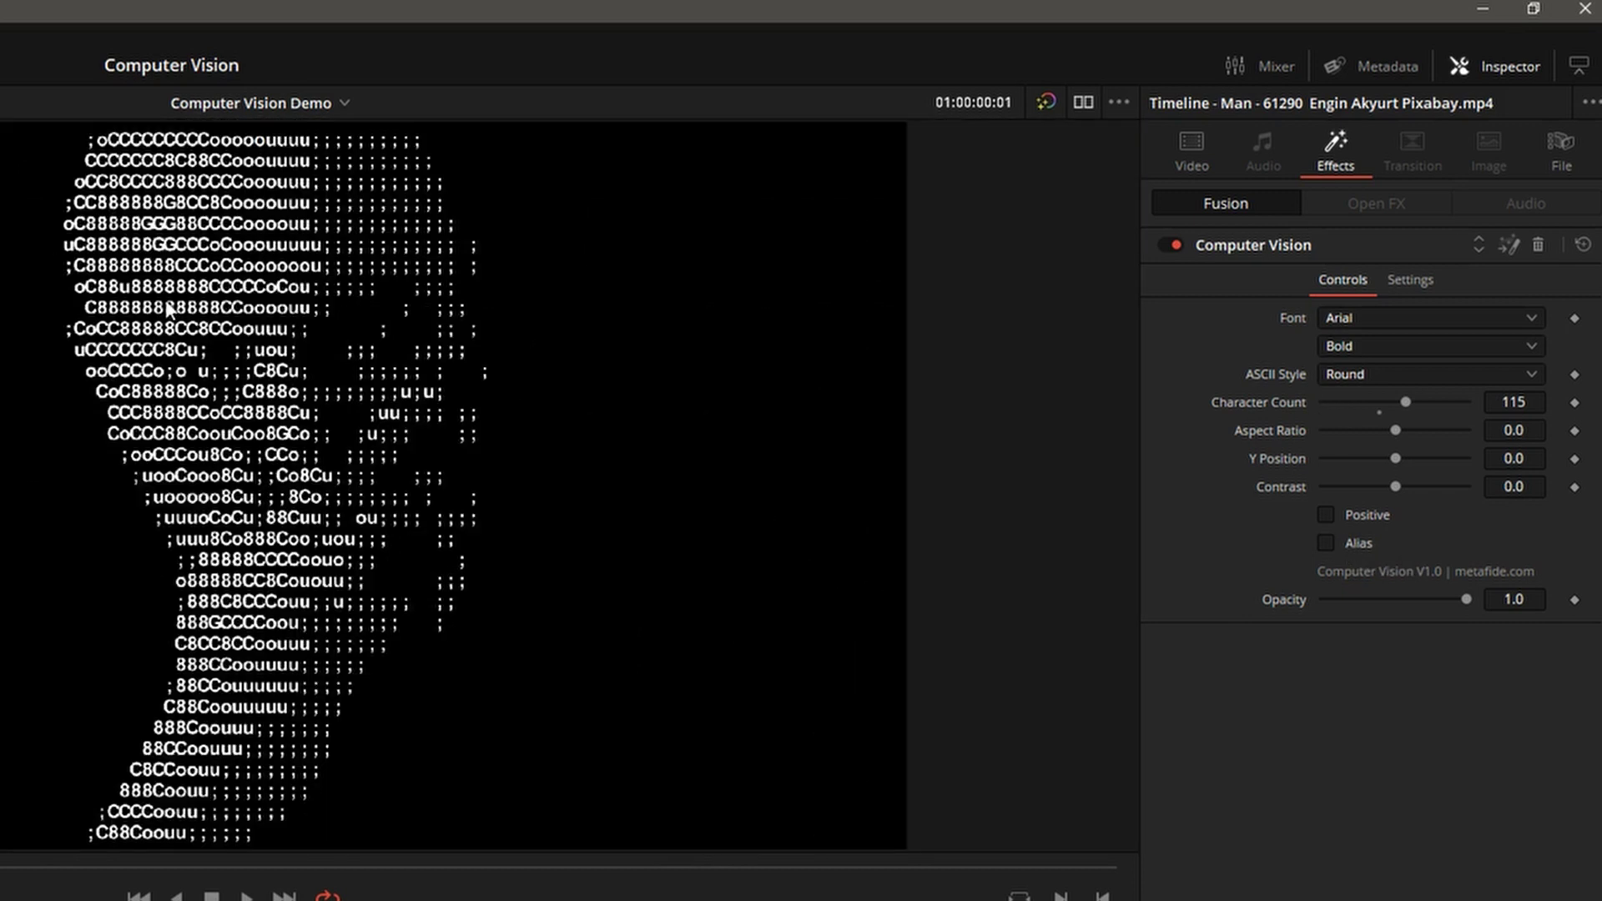
drag(1467, 599, 1470, 638)
mouse_move(1472, 594)
mouse_down()
mouse_move(1298, 604)
mouse_move(1502, 597)
mouse_up()
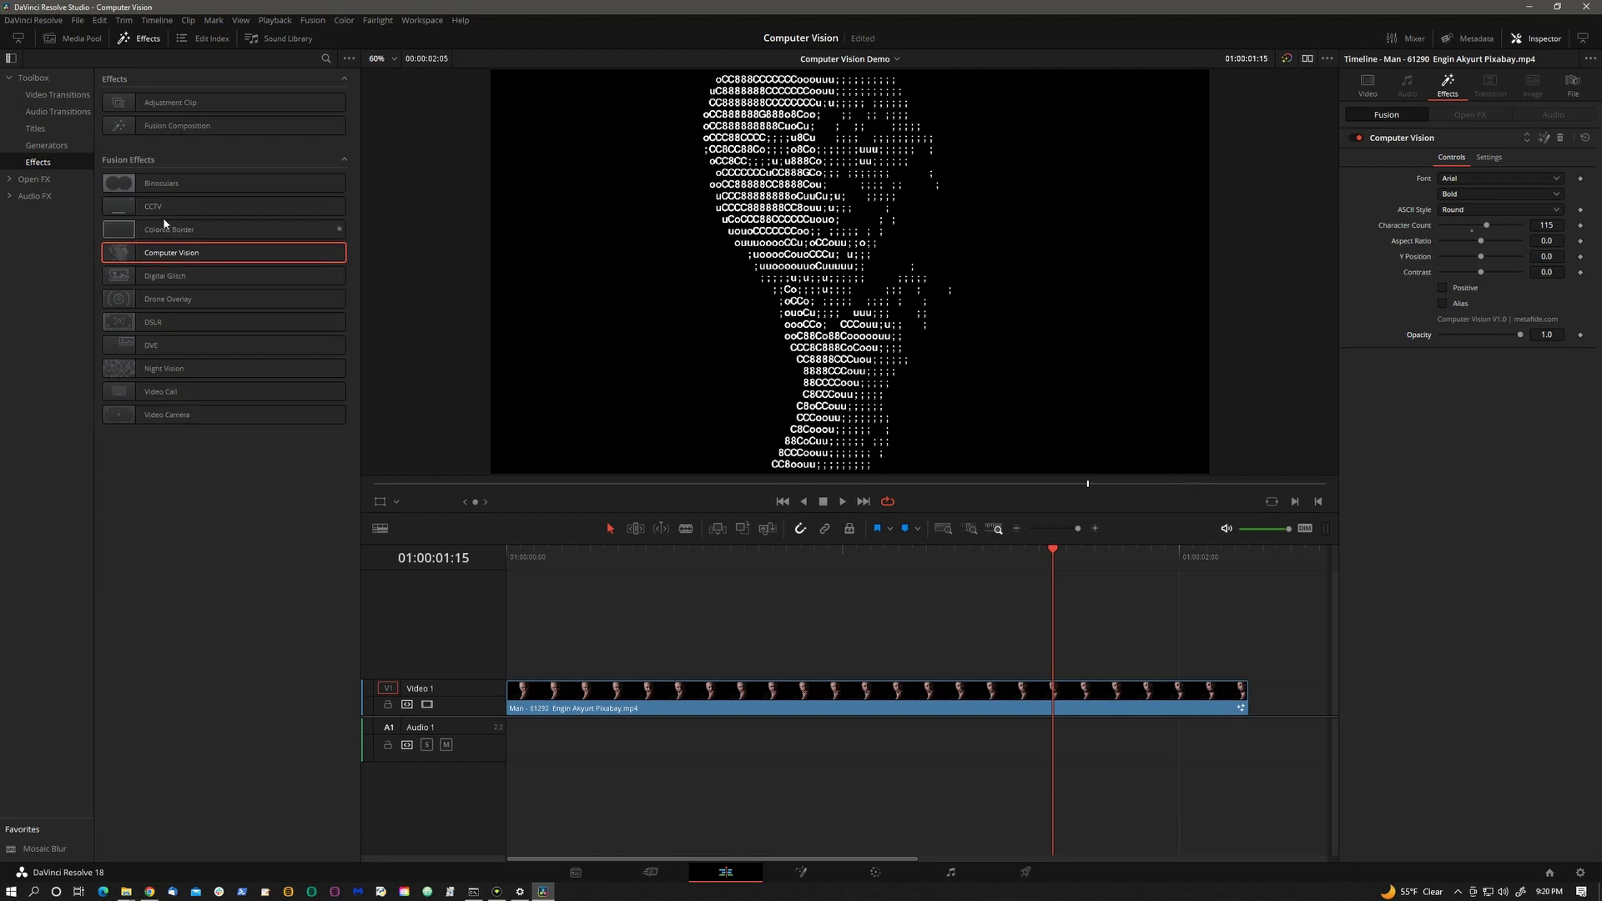
Step: Apply CCTV to the man clip and play from the start to see the CAM 4, REC and timecode overlays
drag(178, 209, 766, 692)
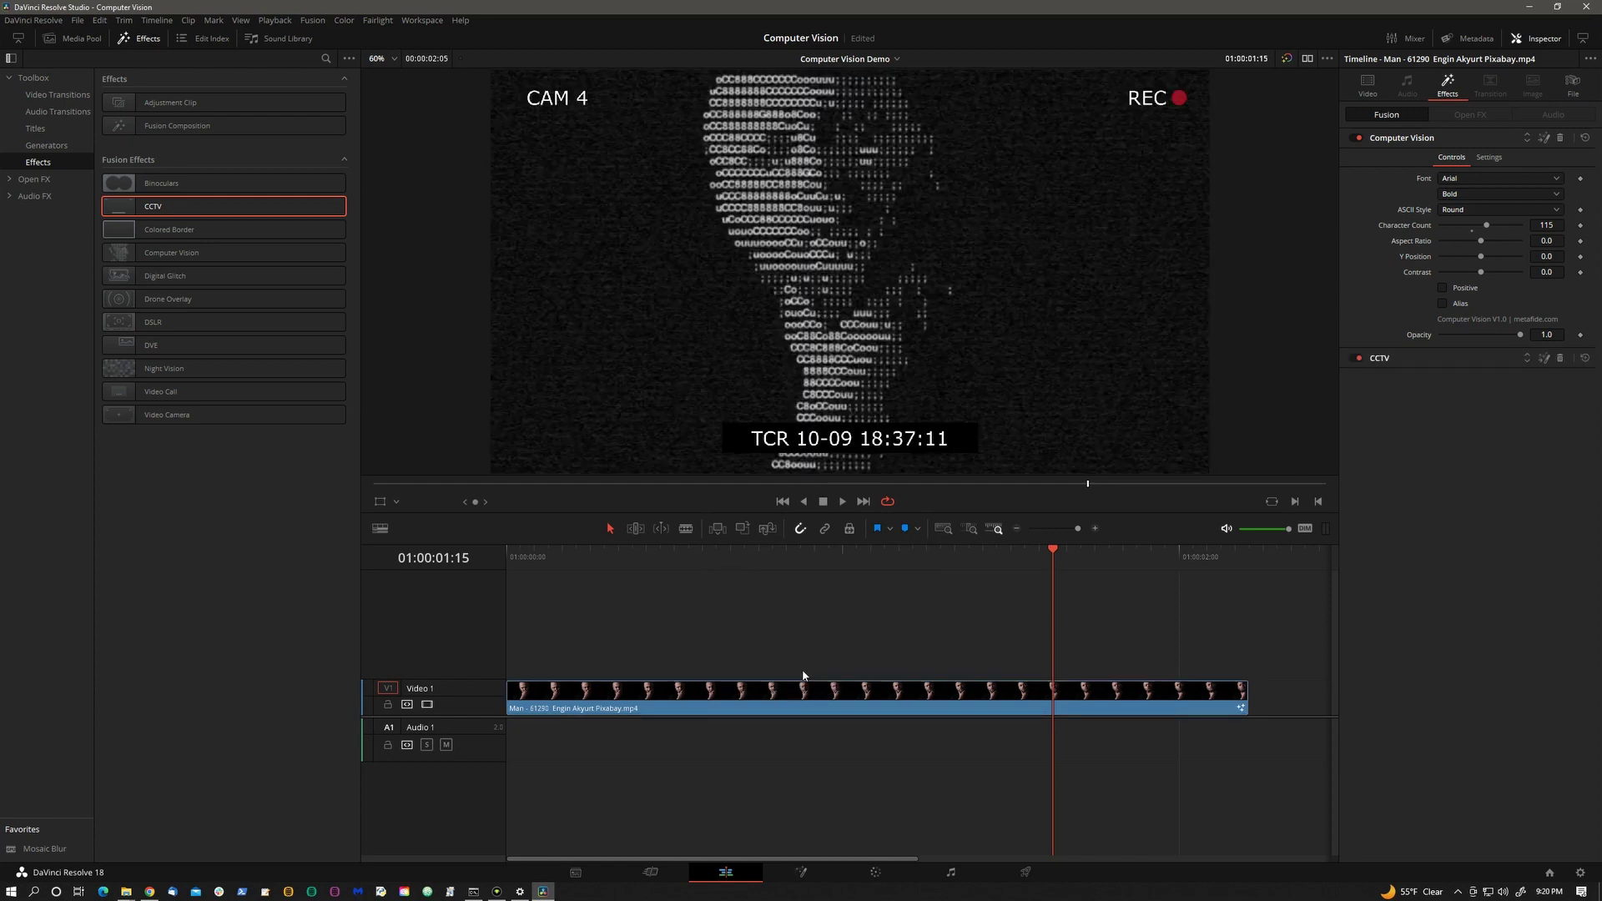
drag(703, 543, 342, 514)
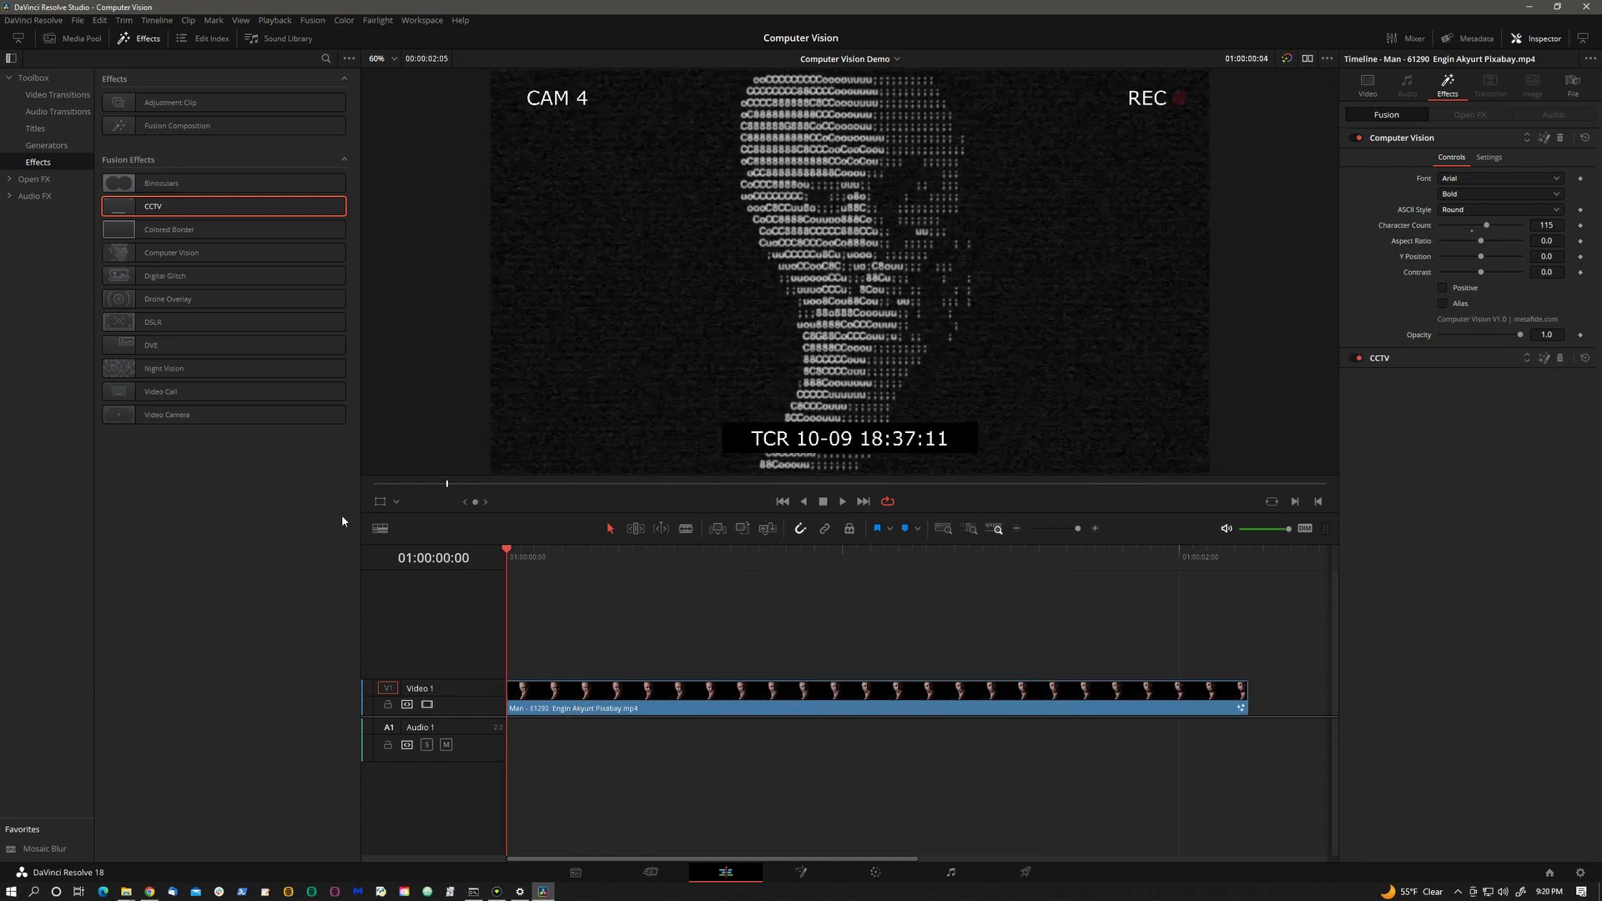
key(space)
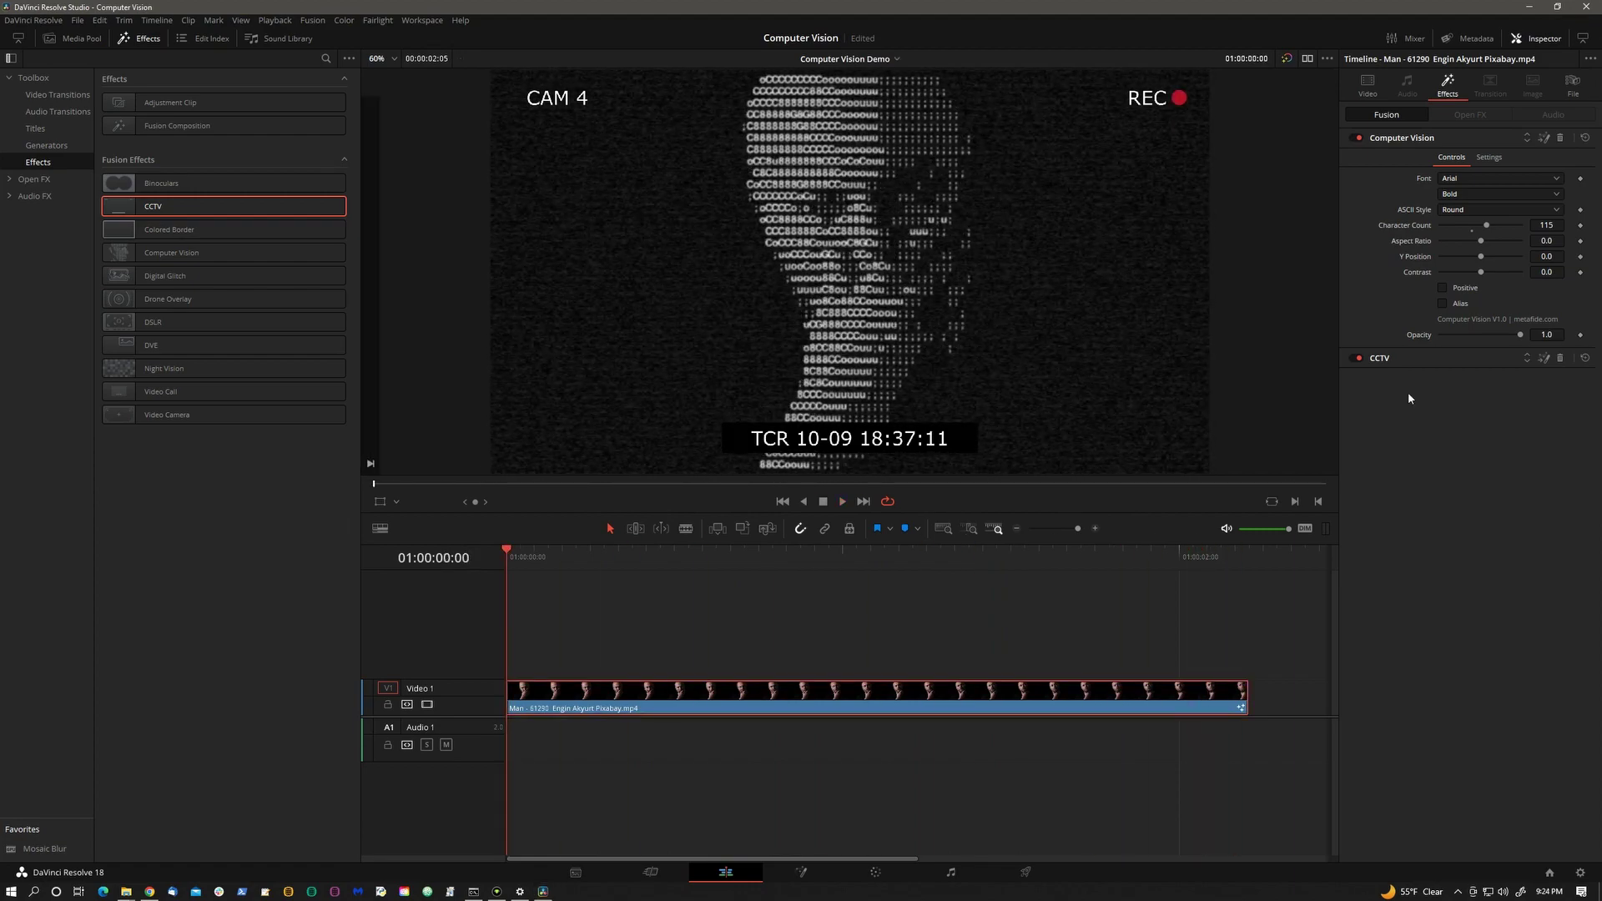
Step: Delete the CCTV and Computer Vision effects from the clip and move to the Fusion page
click(1561, 357)
click(1559, 138)
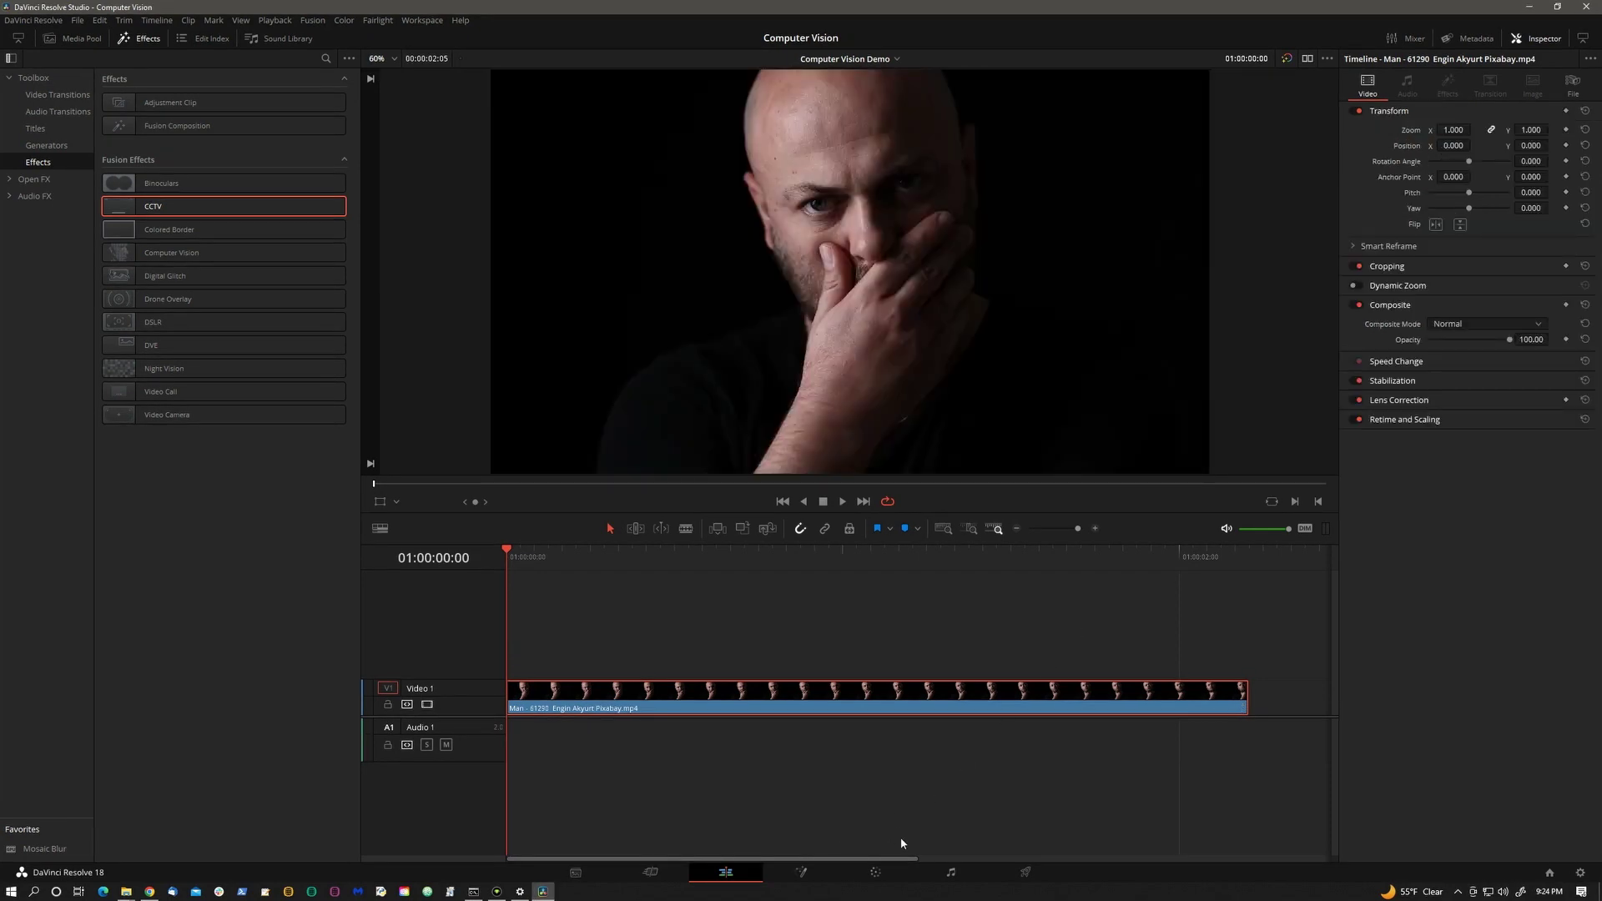
click(801, 872)
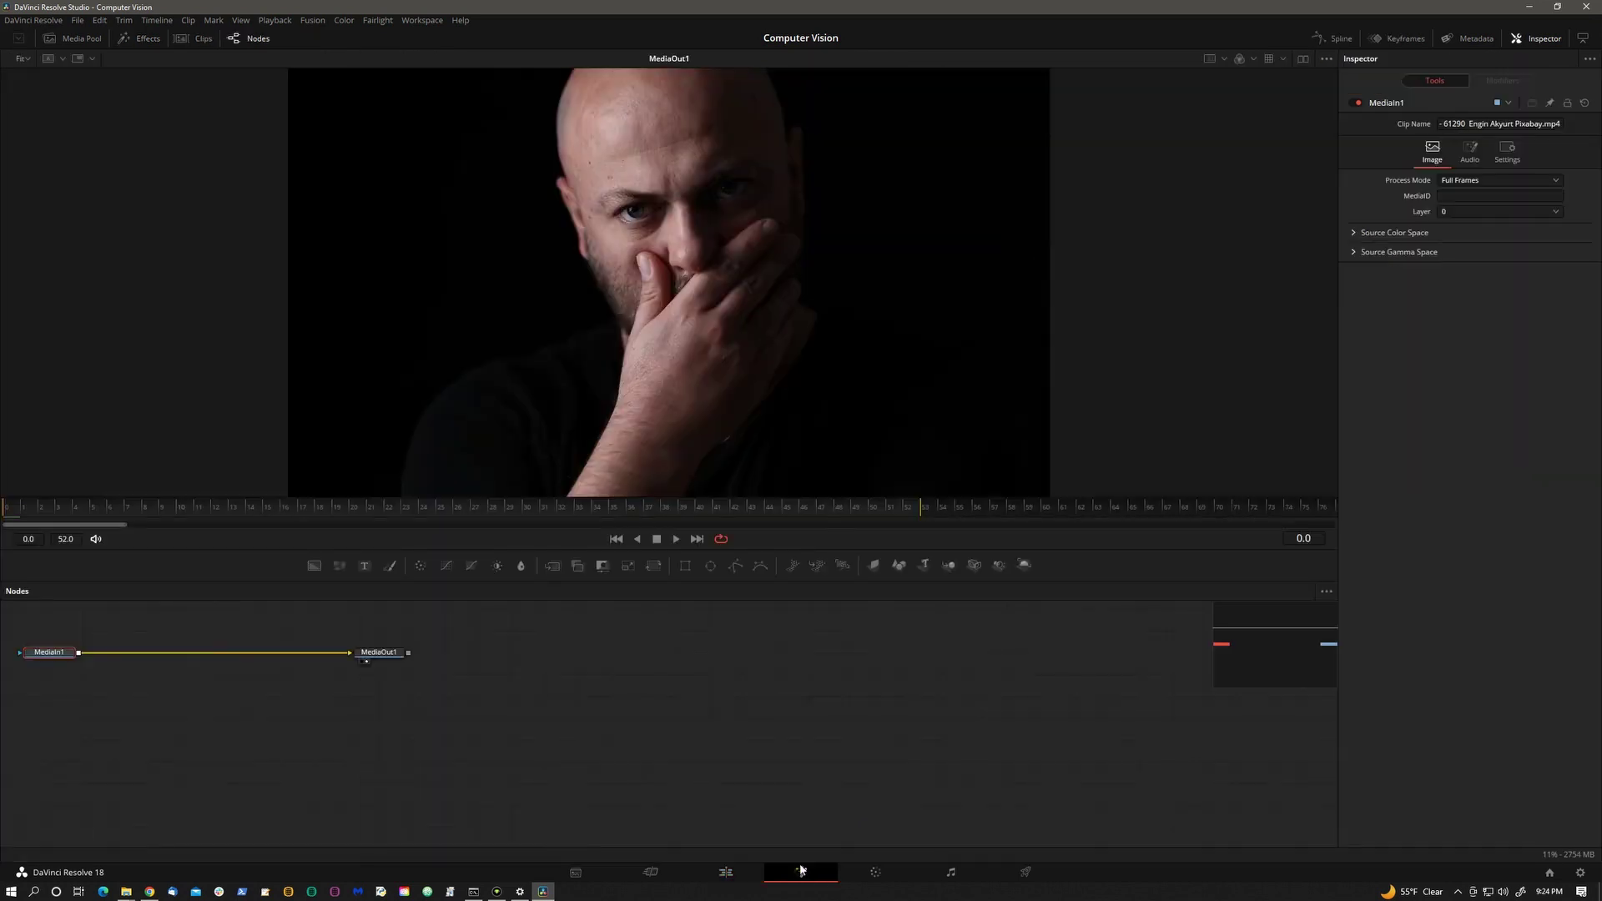
Step: Search the Effects library for 'com' and insert Computer Vision between MediaIn1 and MediaOut1
click(141, 38)
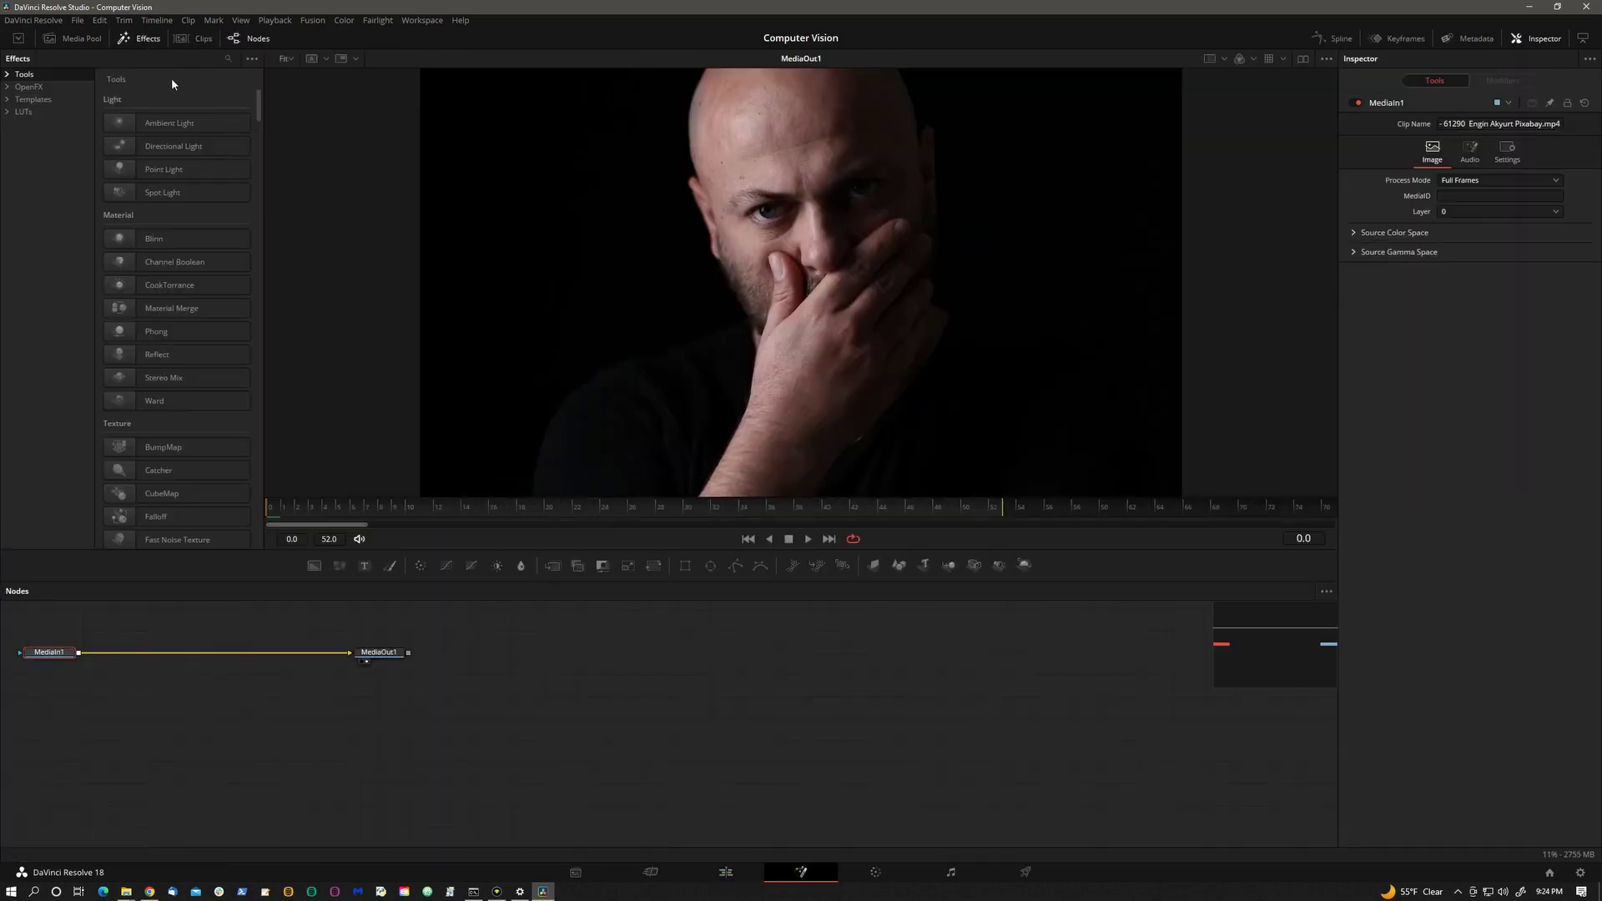
click(228, 58)
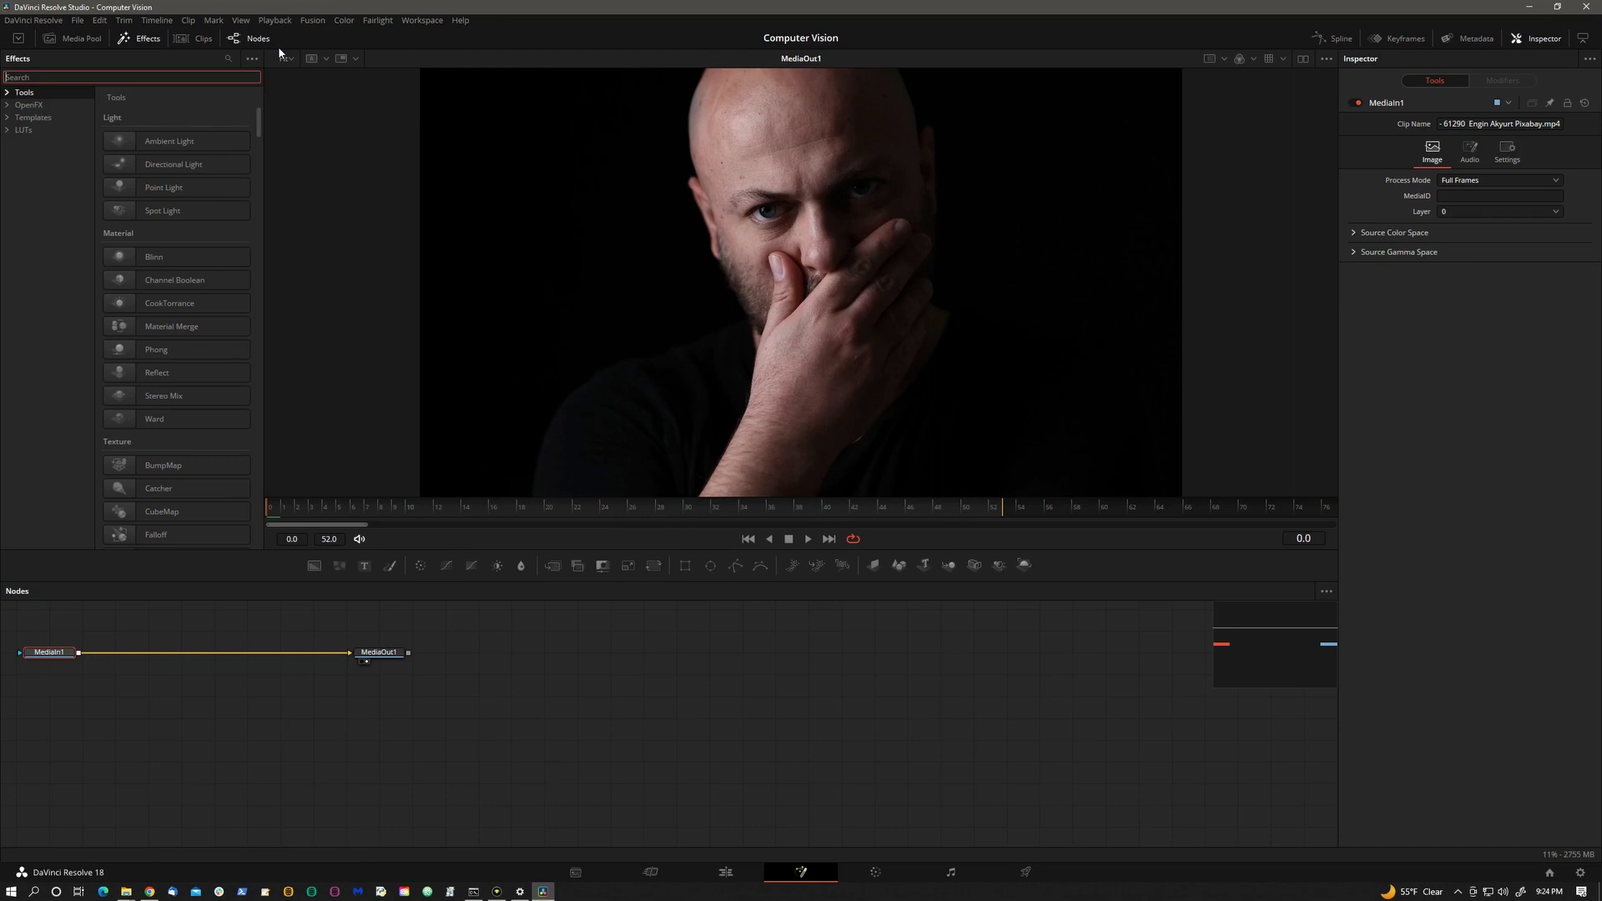
text(com)
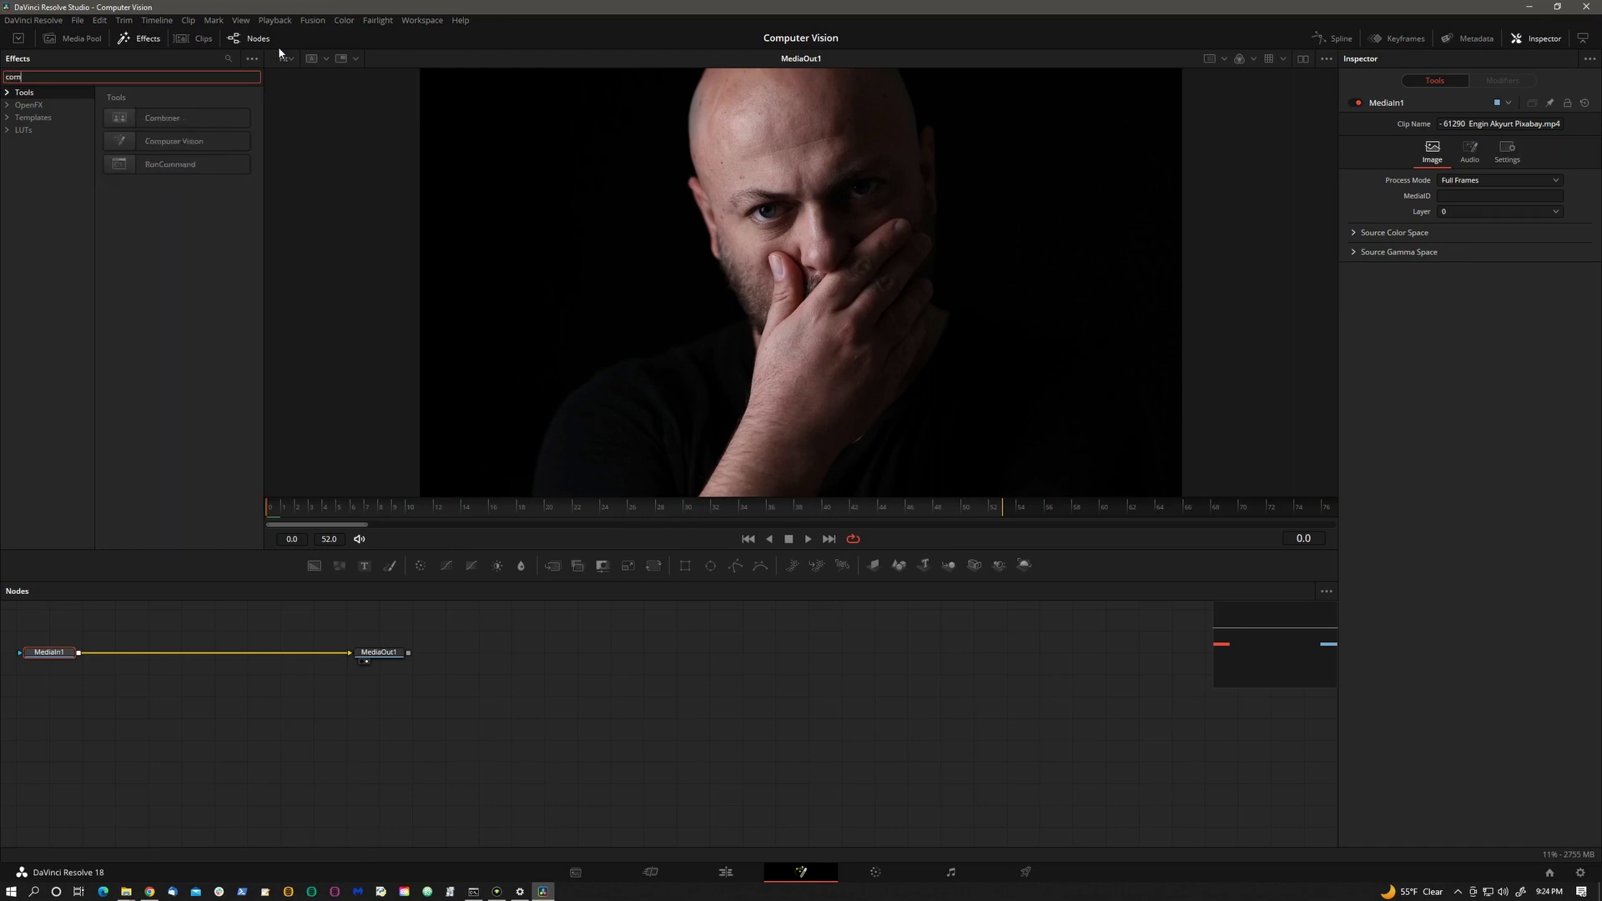
drag(150, 148, 190, 659)
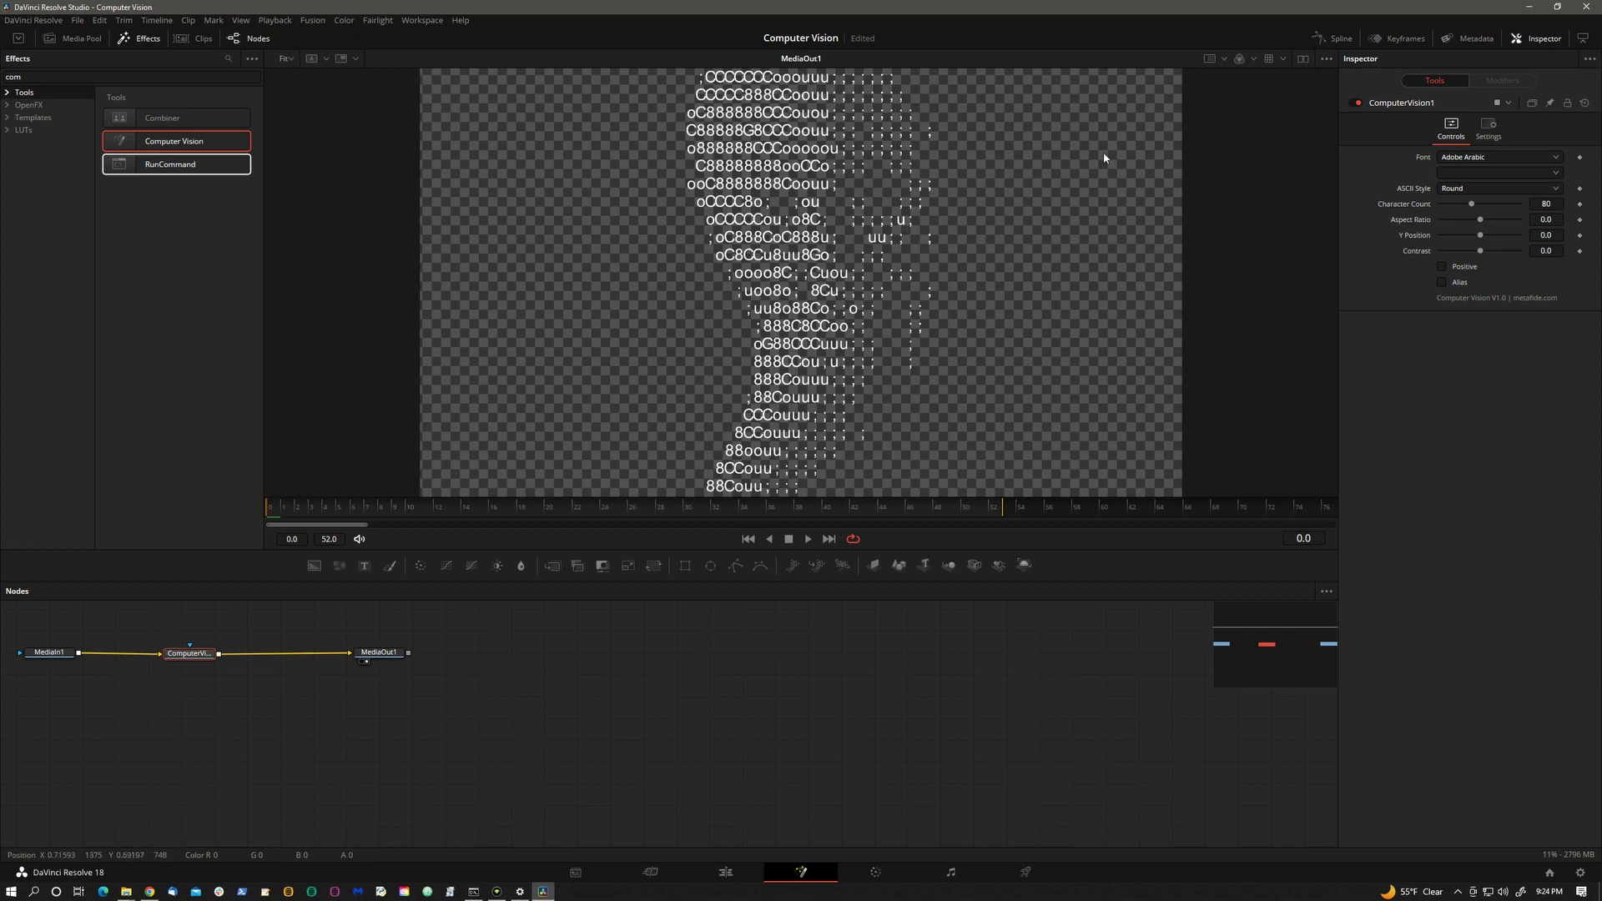
Step: Turn off the Checker Underlay, set ComputerVision1 to Arial with Square ASCII style, and play
click(1325, 58)
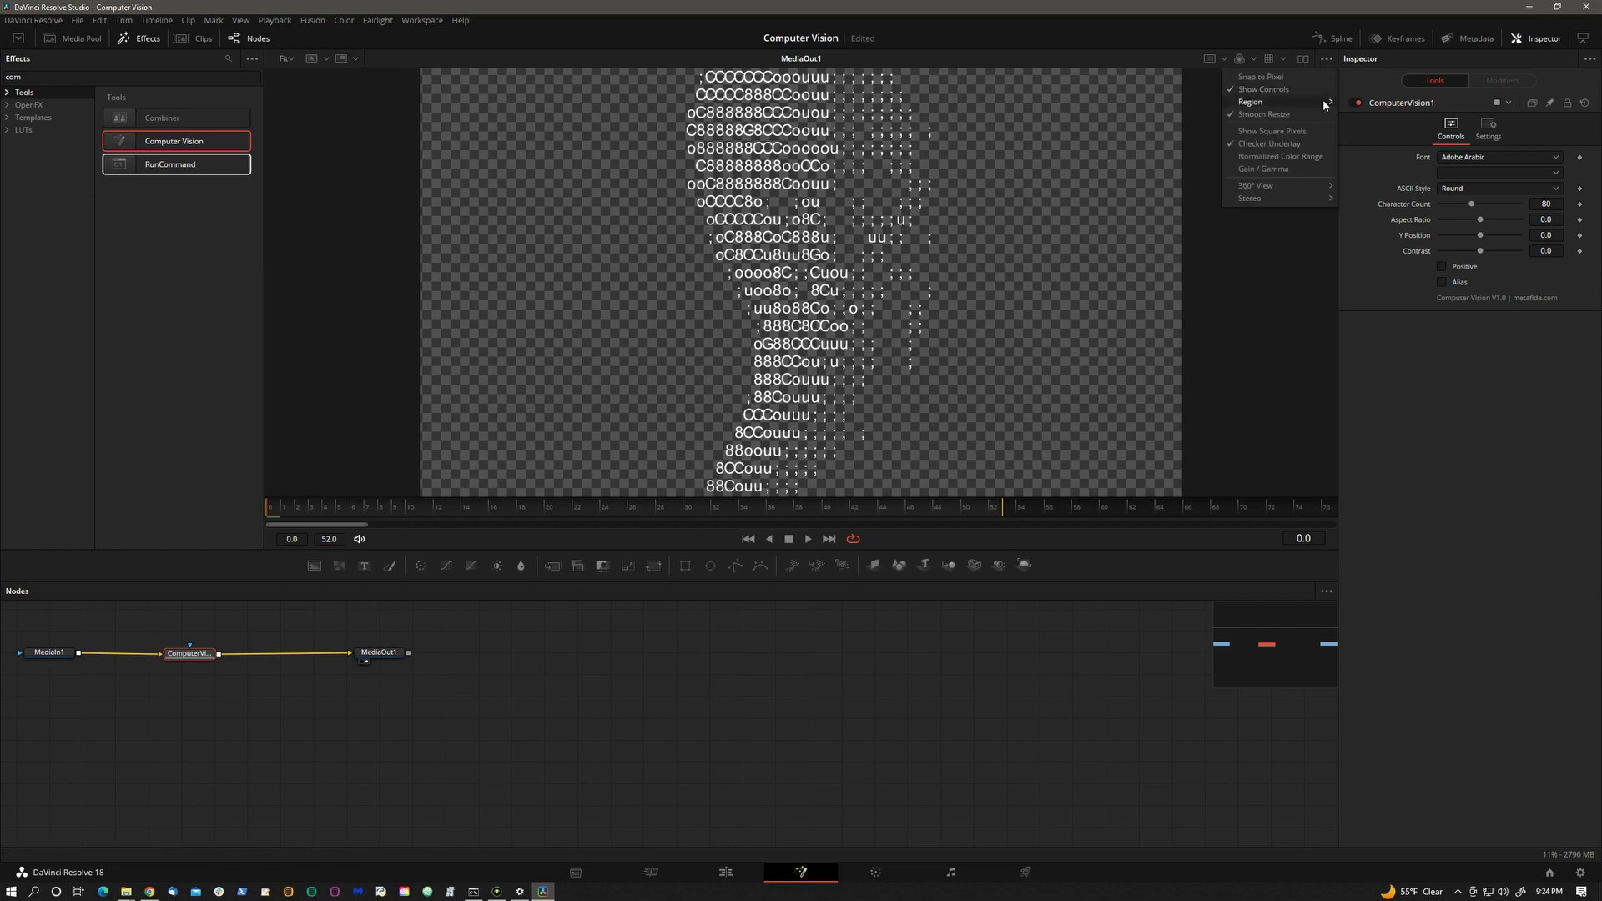
click(1291, 144)
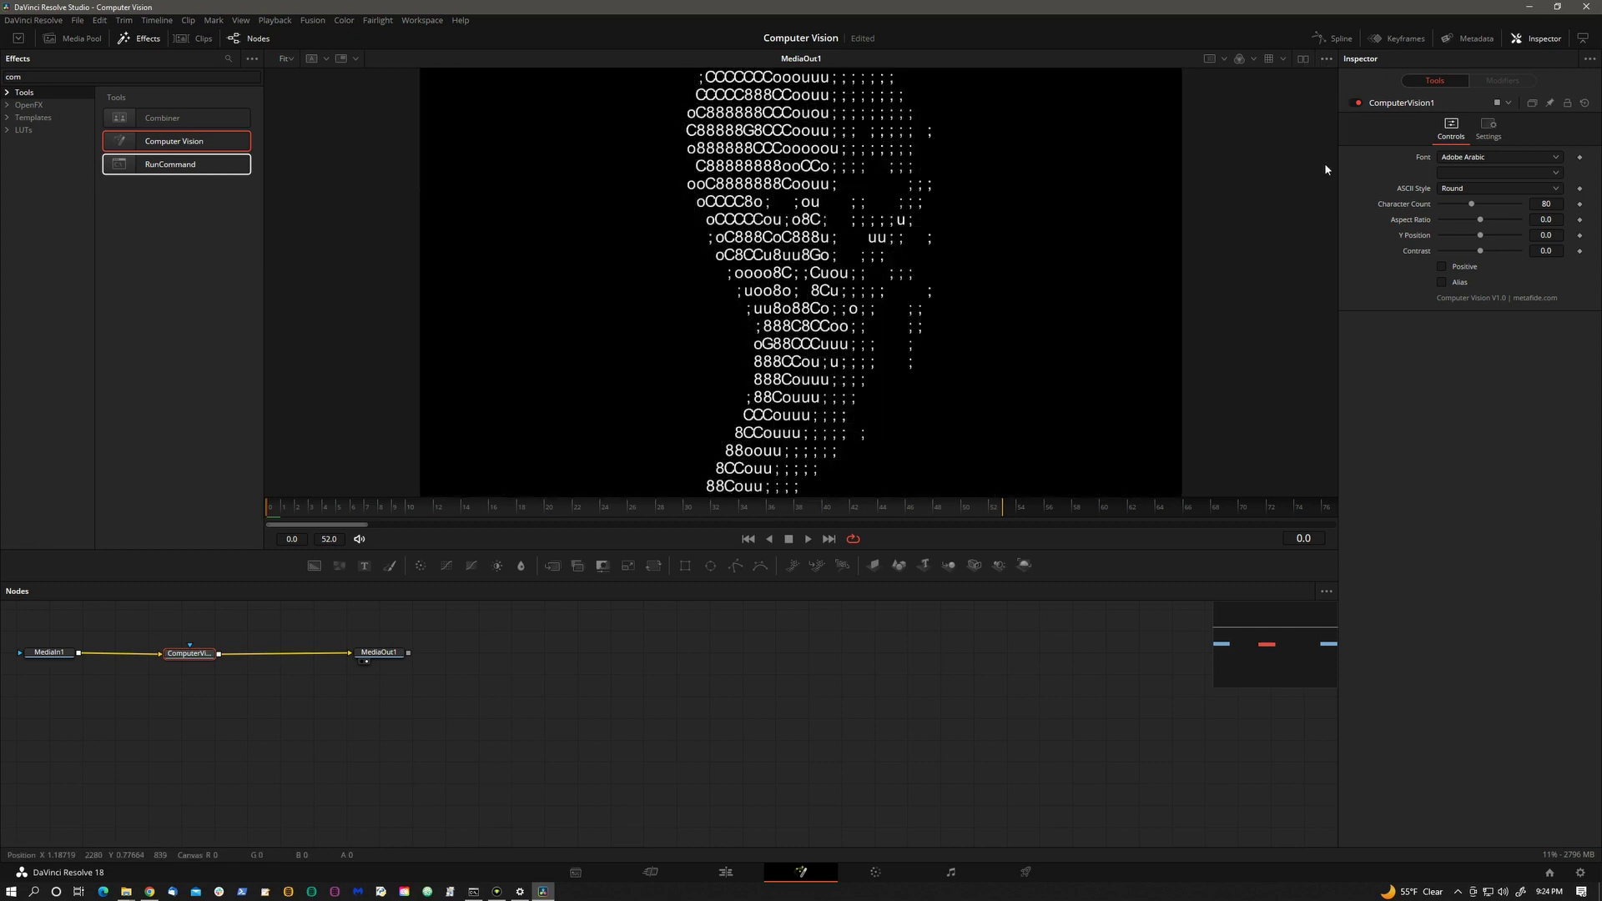
click(1546, 161)
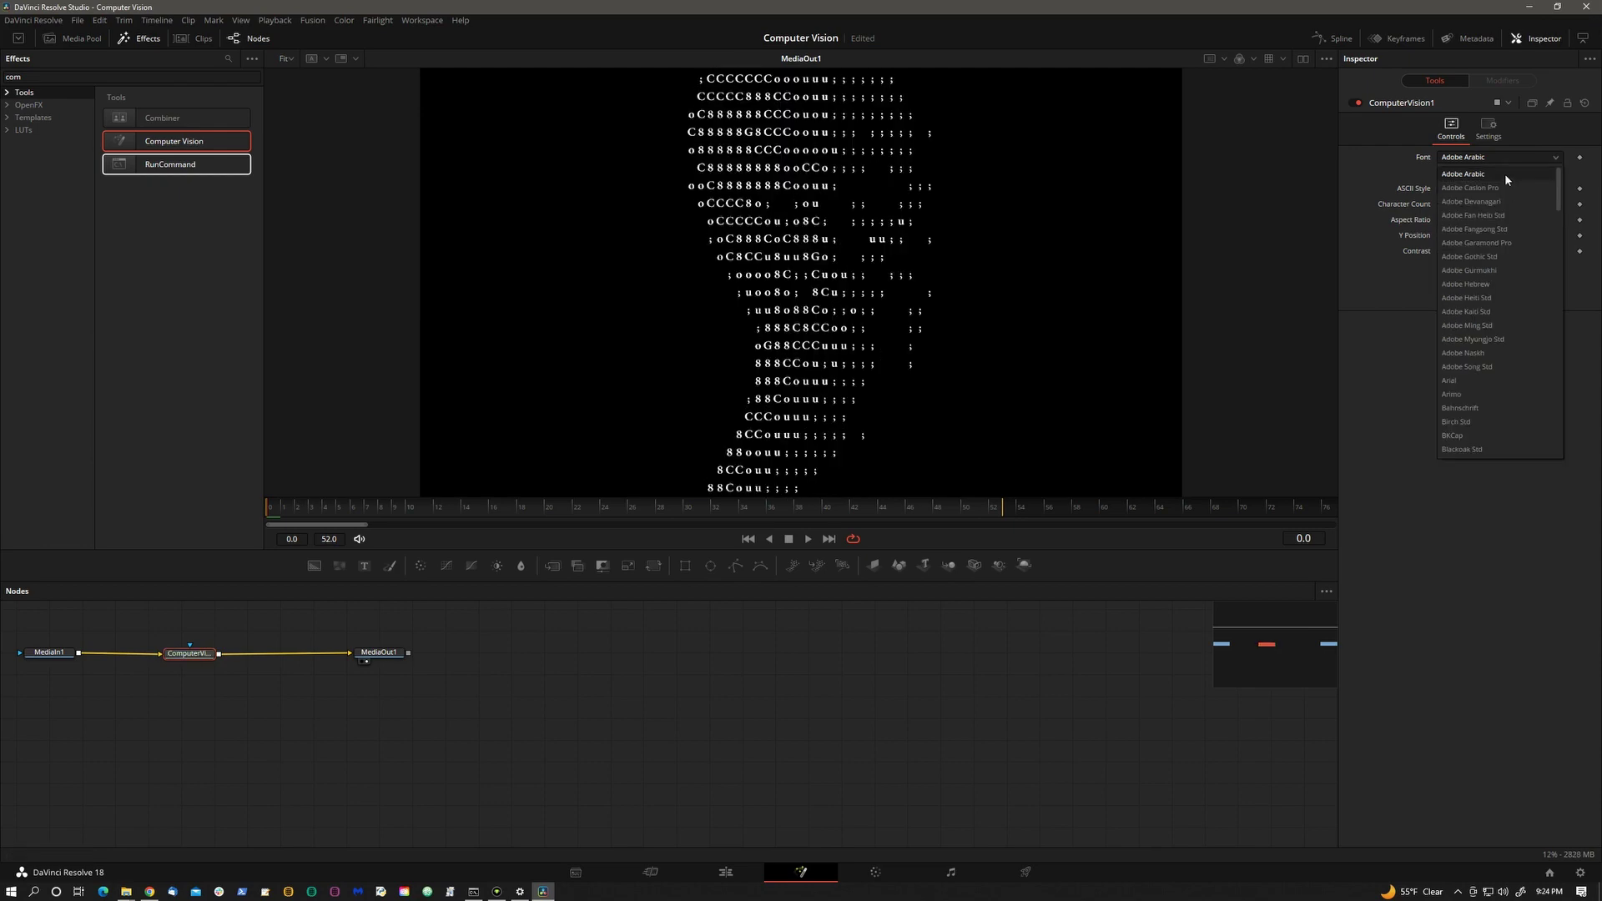
click(1464, 382)
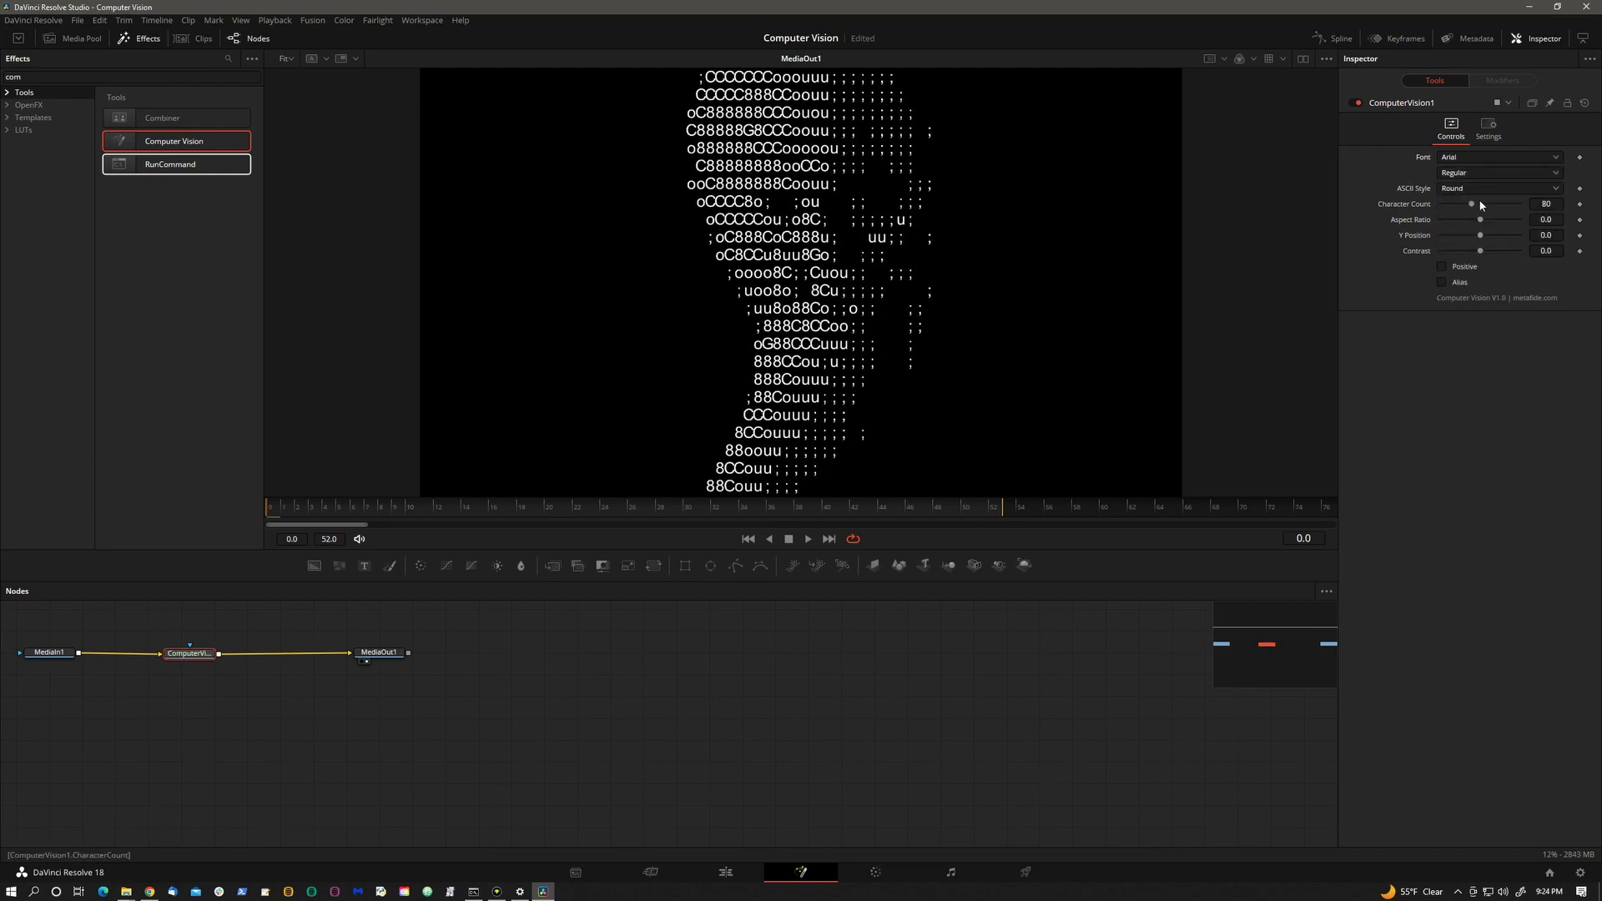
click(1481, 187)
click(1479, 203)
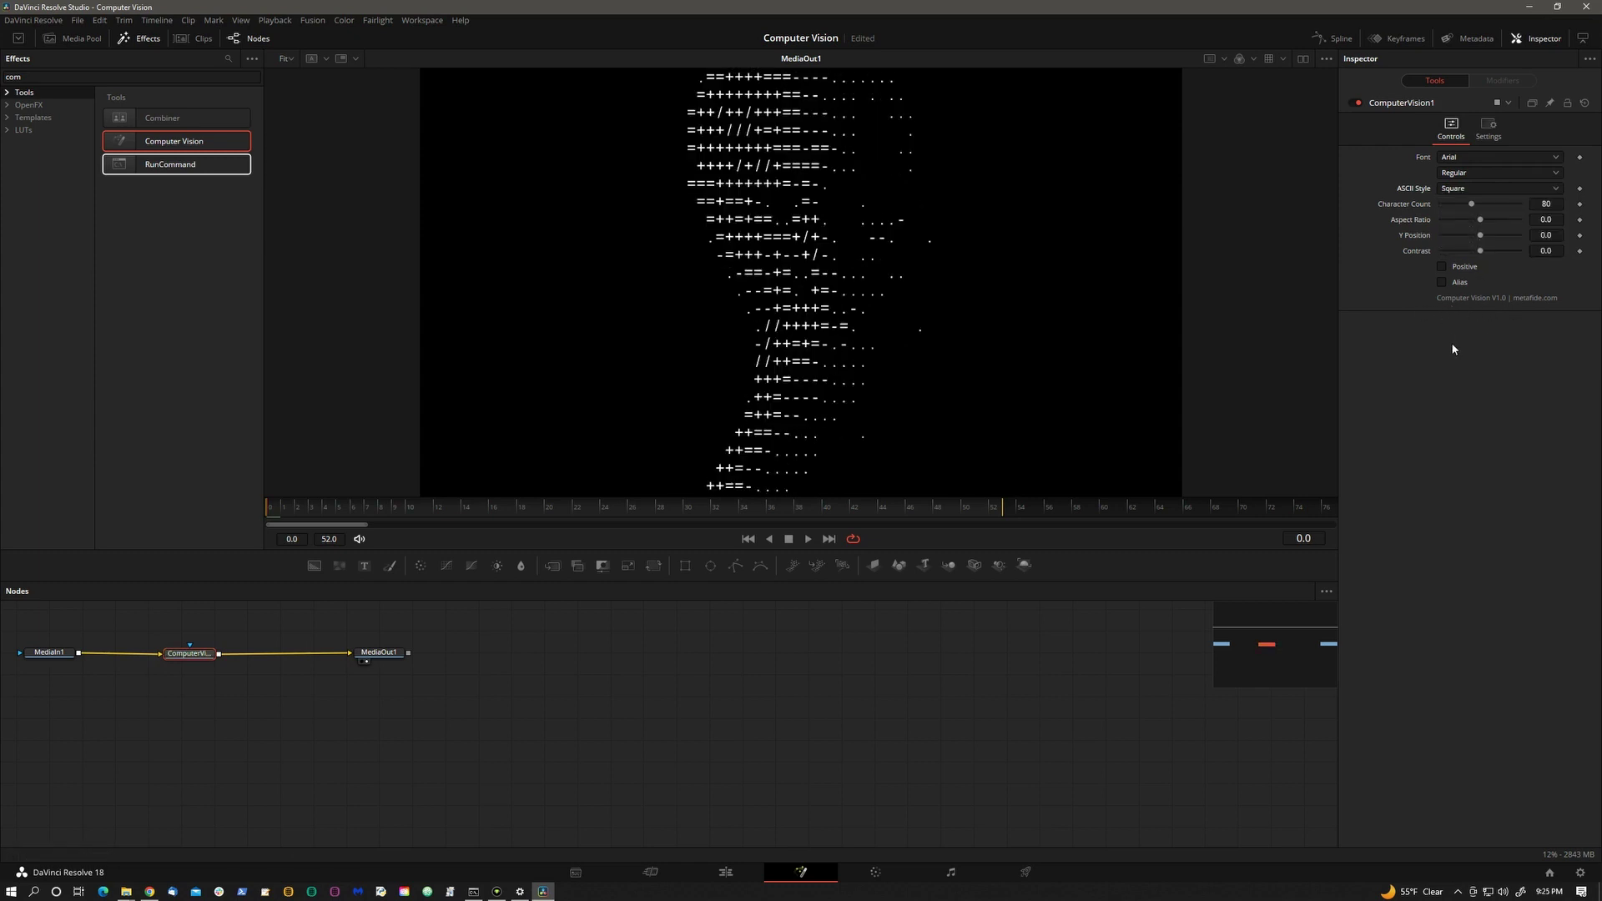
key(space)
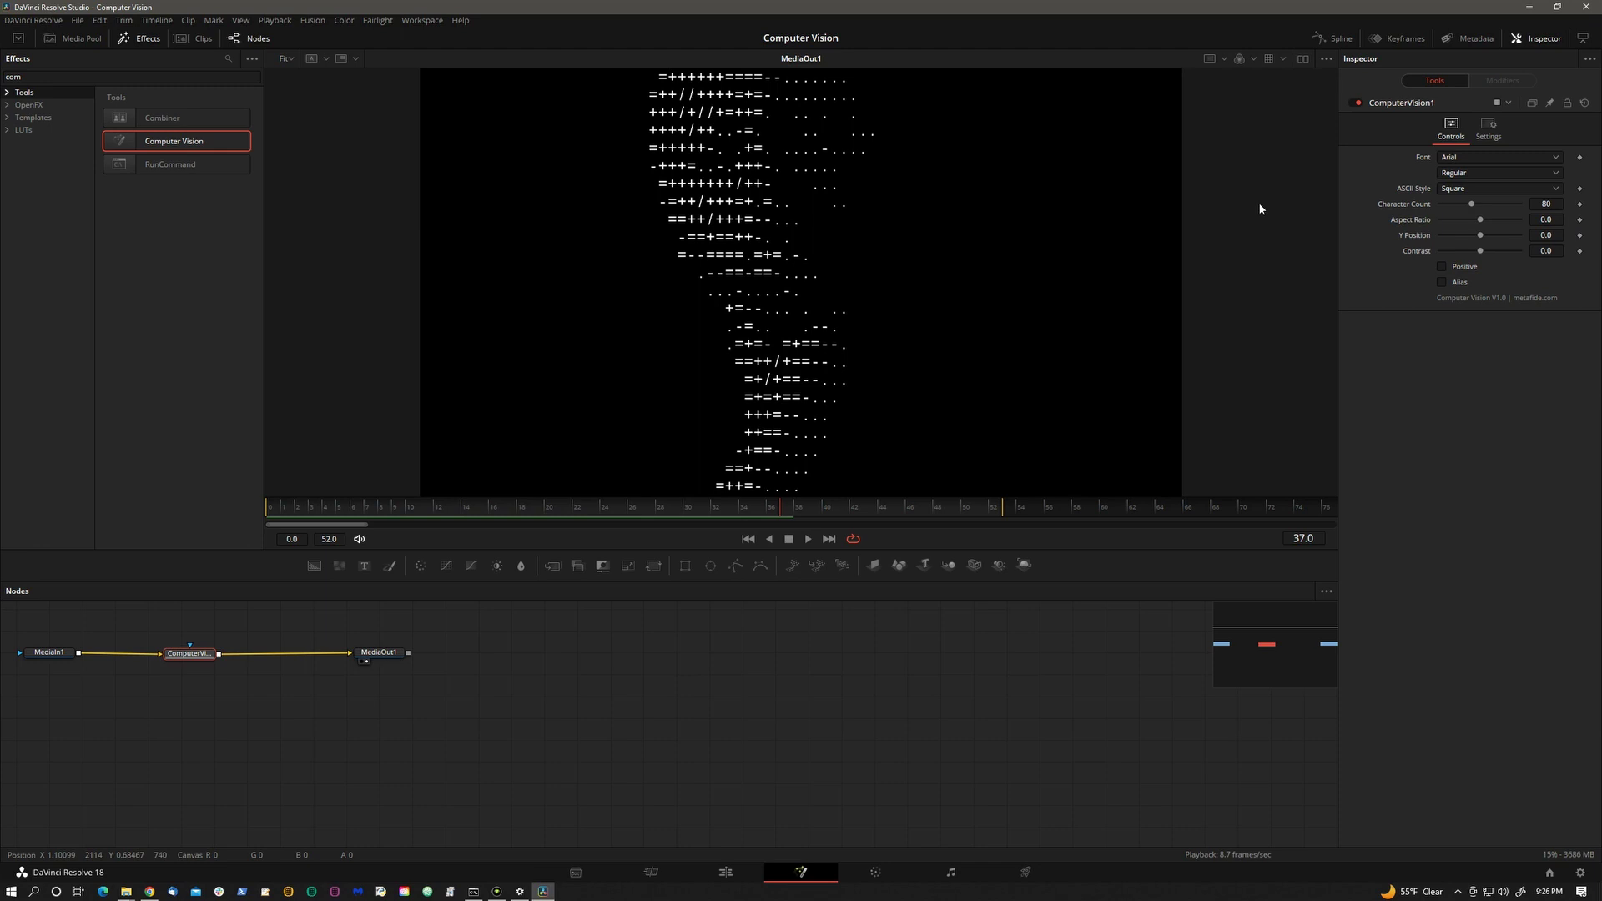
Step: Add a Background node via 'bg' and tint it dark blue (Blue 0.378, Green 0.15)
click(312, 711)
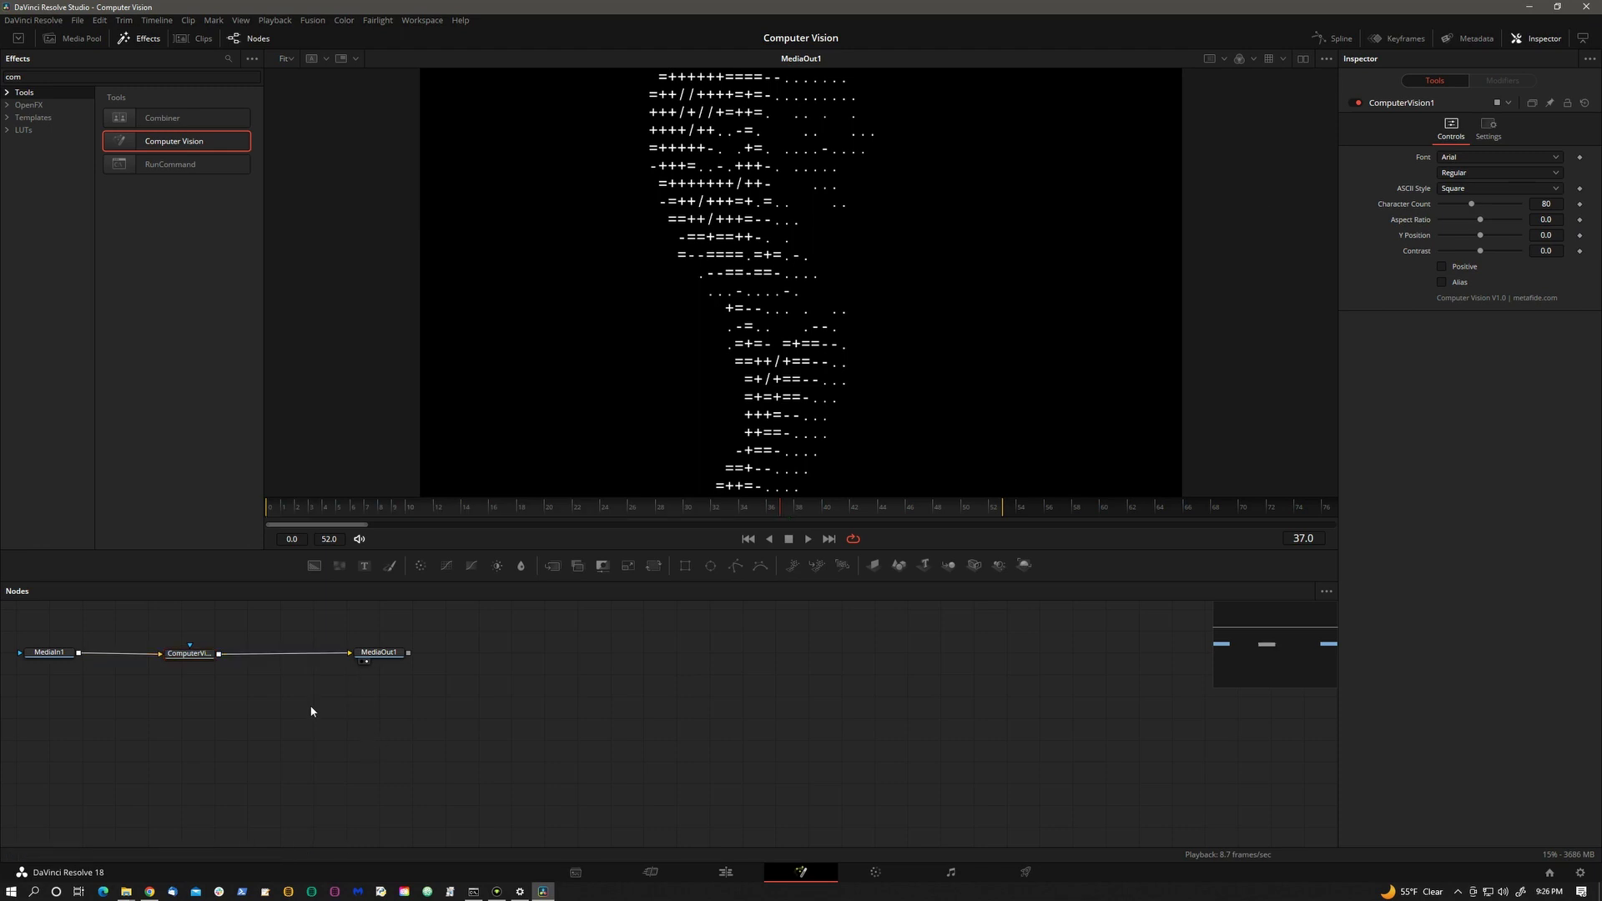
key(shift+space)
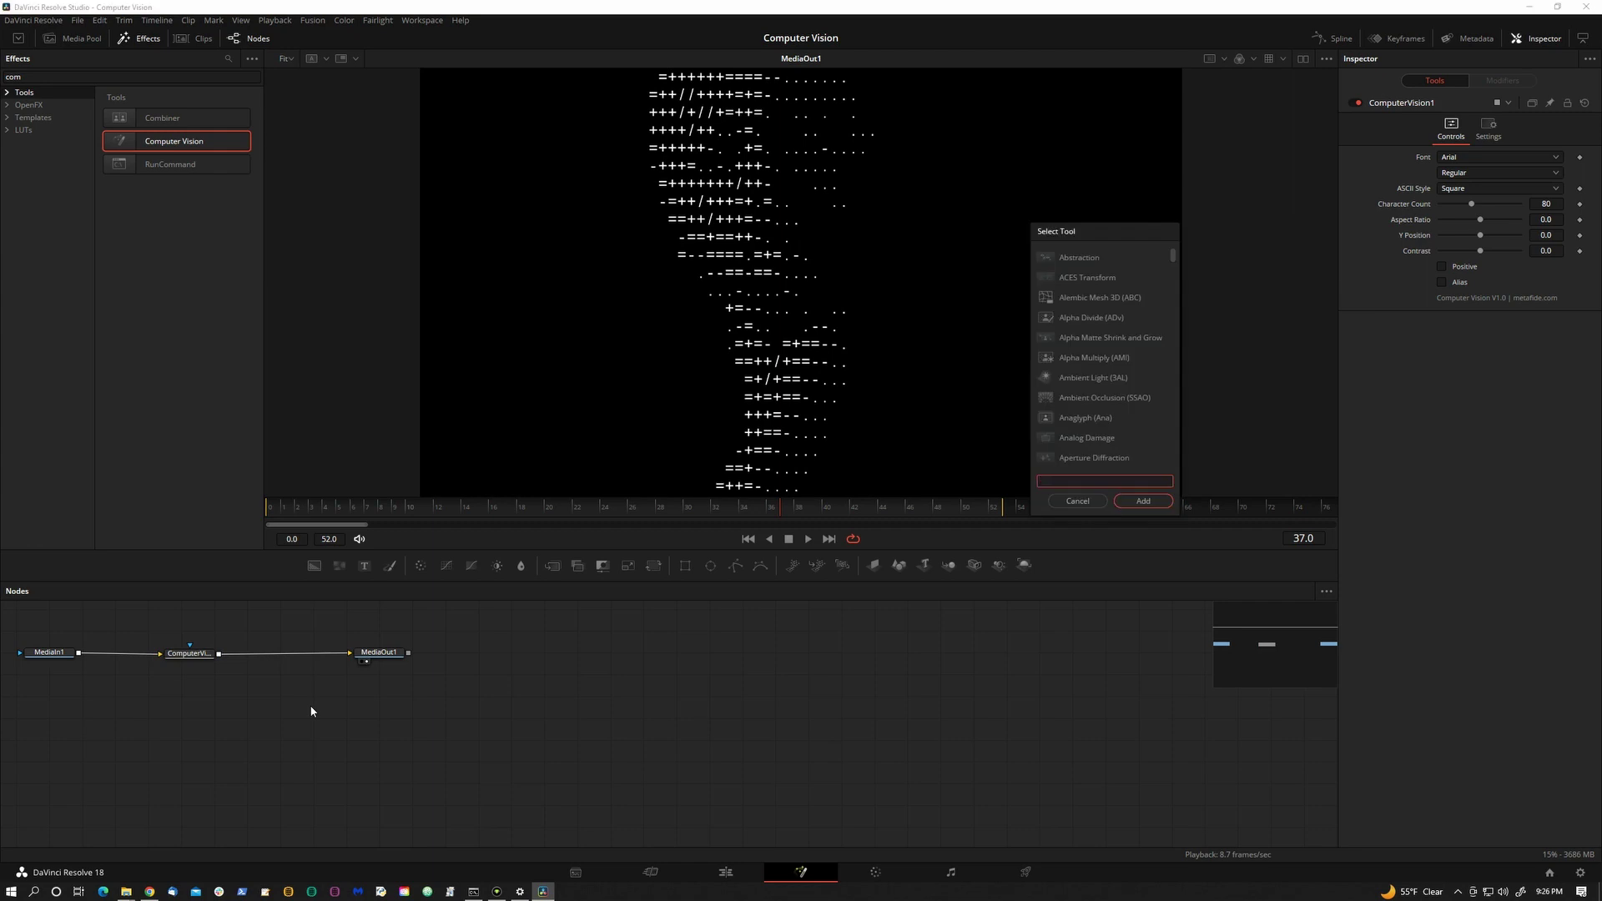
text(bg)
key(Return)
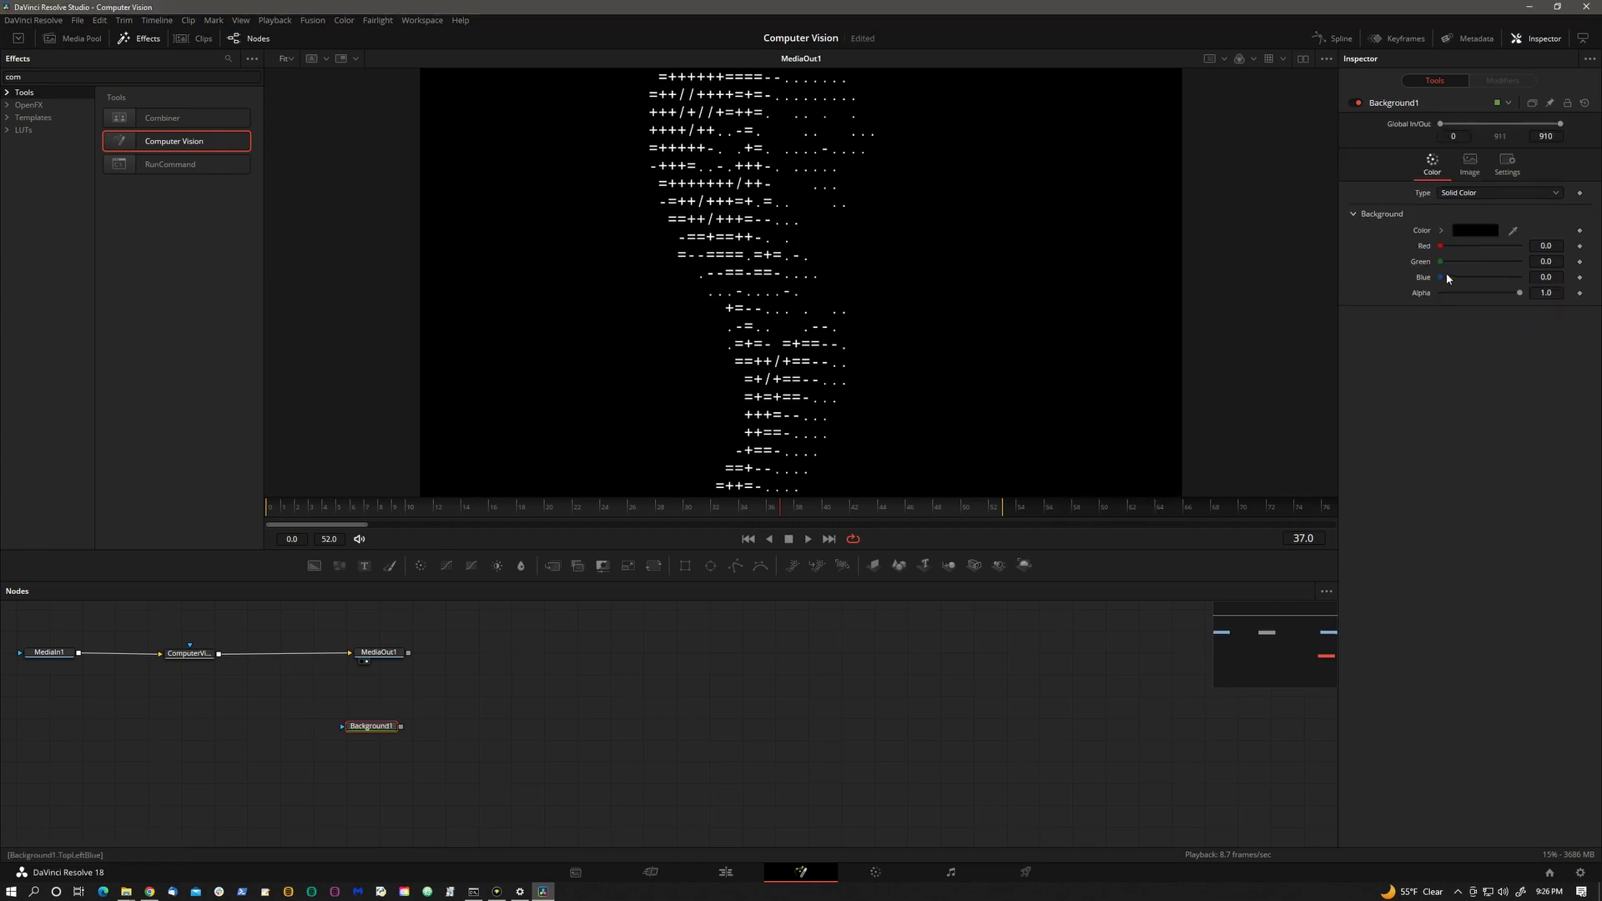
mouse_move(1445, 273)
mouse_down()
mouse_move(1475, 282)
mouse_move(1454, 260)
mouse_up()
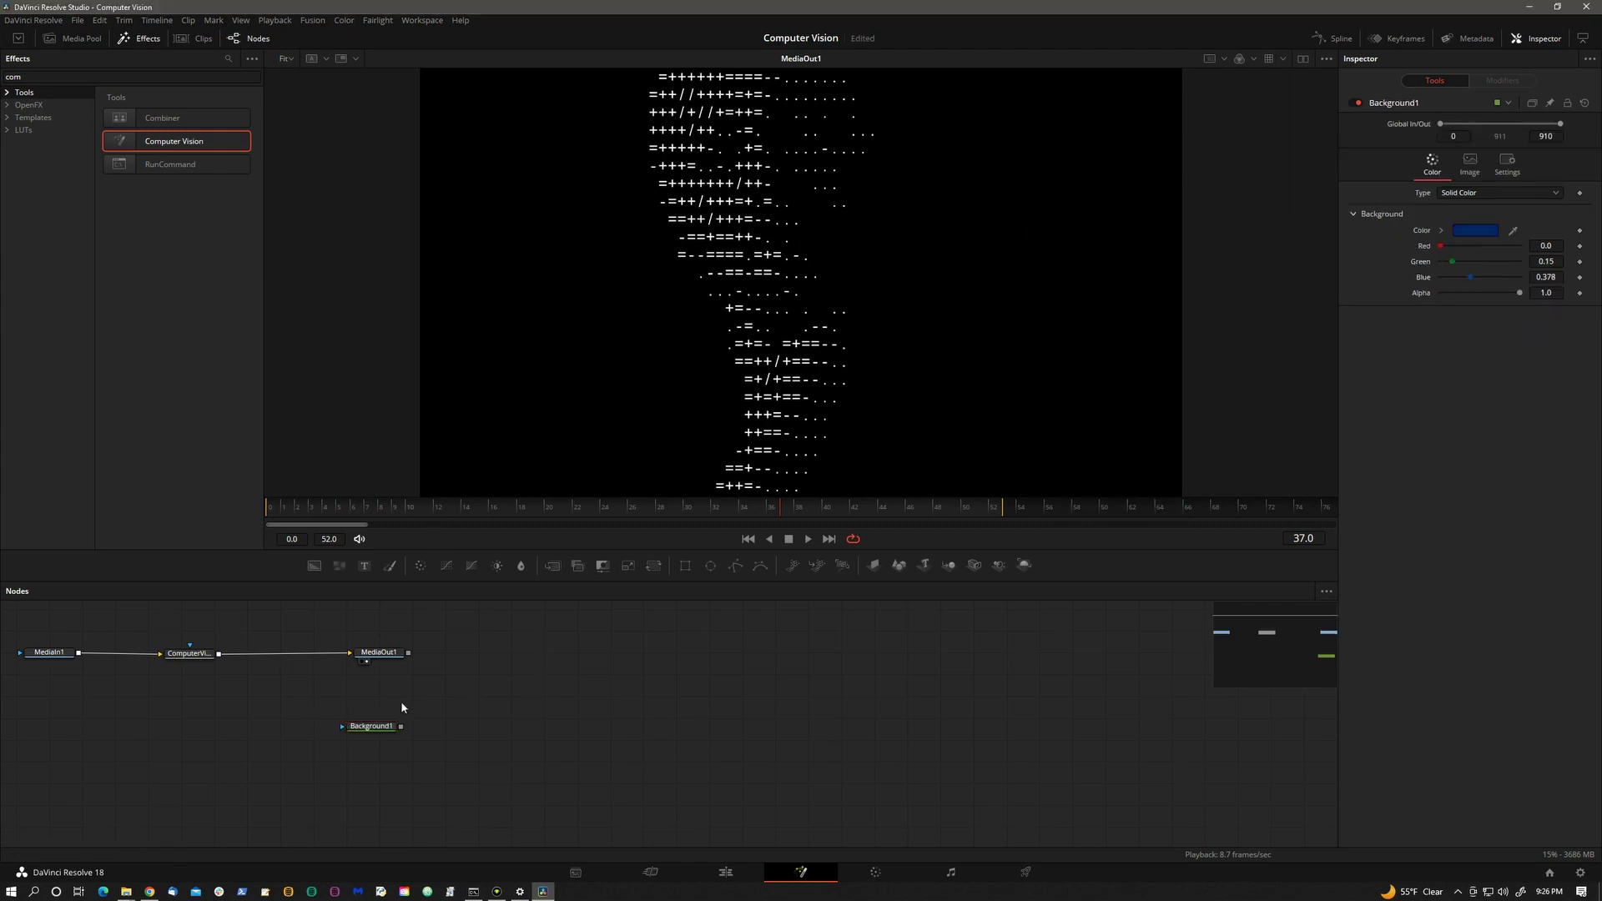
drag(348, 735, 198, 738)
Step: Merge the ComputerVision1 output over Background1 as Merge1 and feed Merge1 into MediaOut1
drag(219, 654, 252, 732)
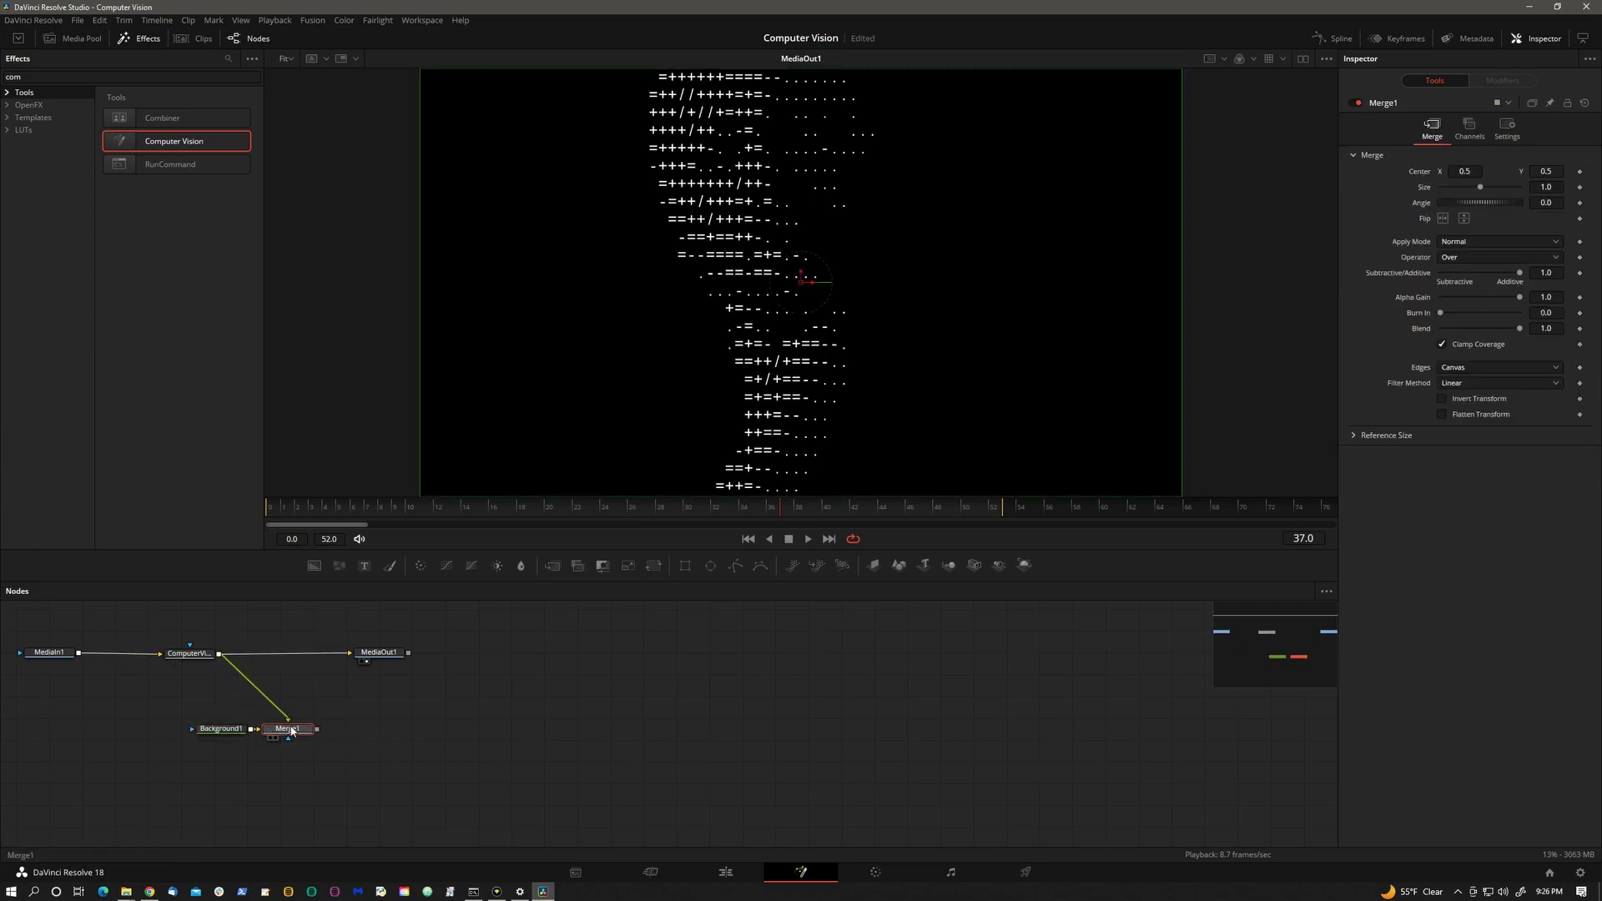
drag(374, 653, 515, 710)
drag(491, 708, 316, 730)
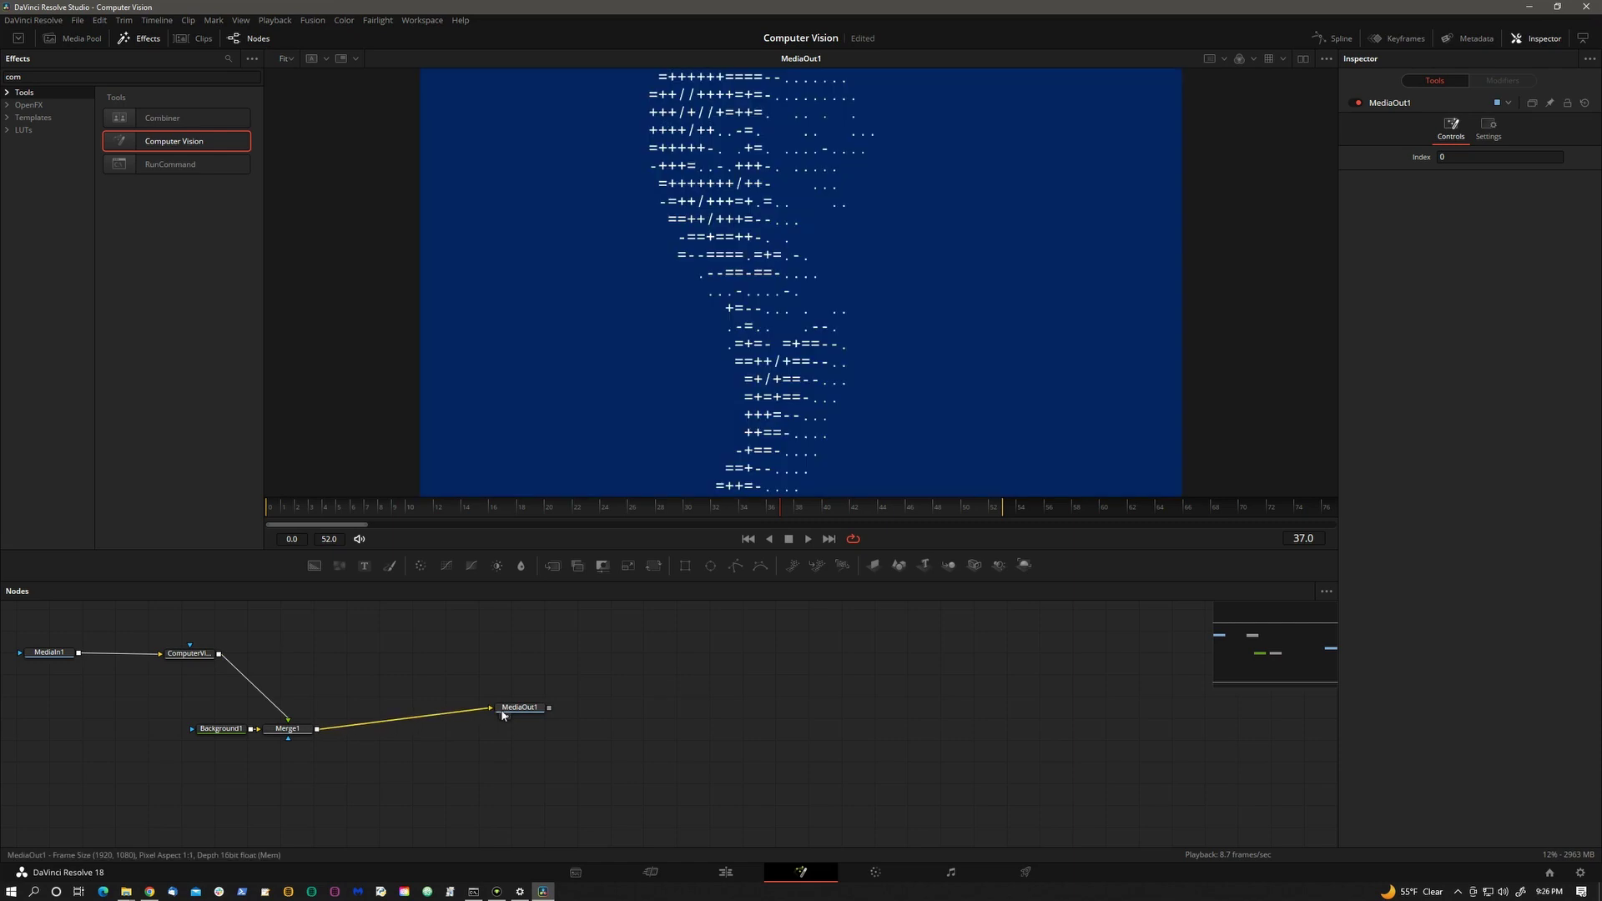
click(188, 653)
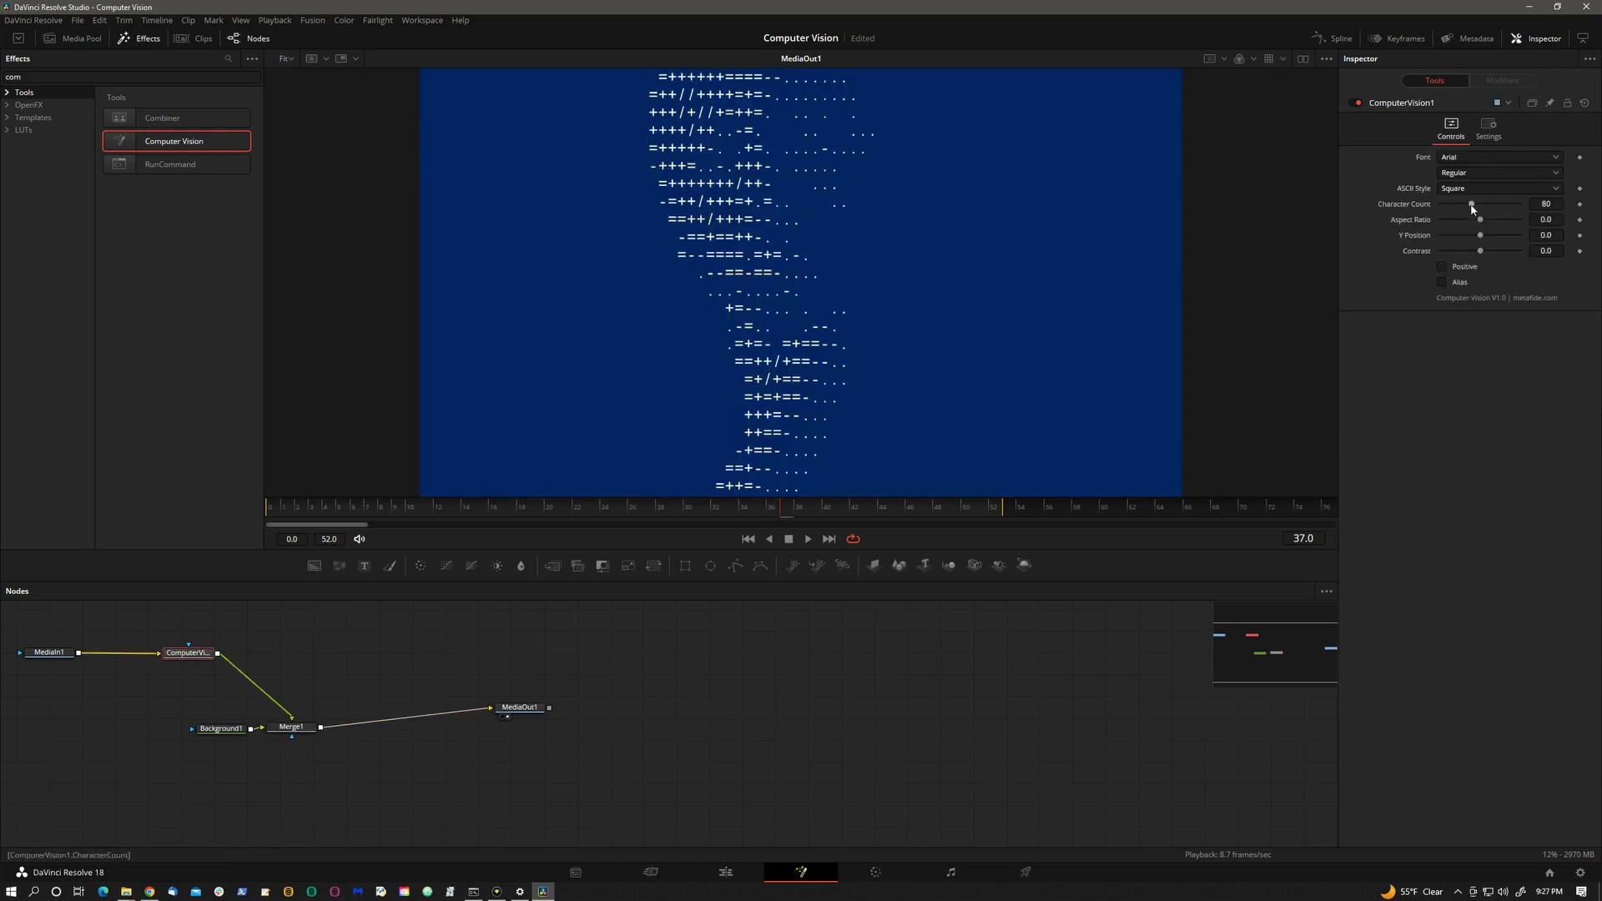
Step: Raise the ASCII character count to 125, then add Rays after Computer Vision, centered lower left
drag(1480, 205, 1489, 199)
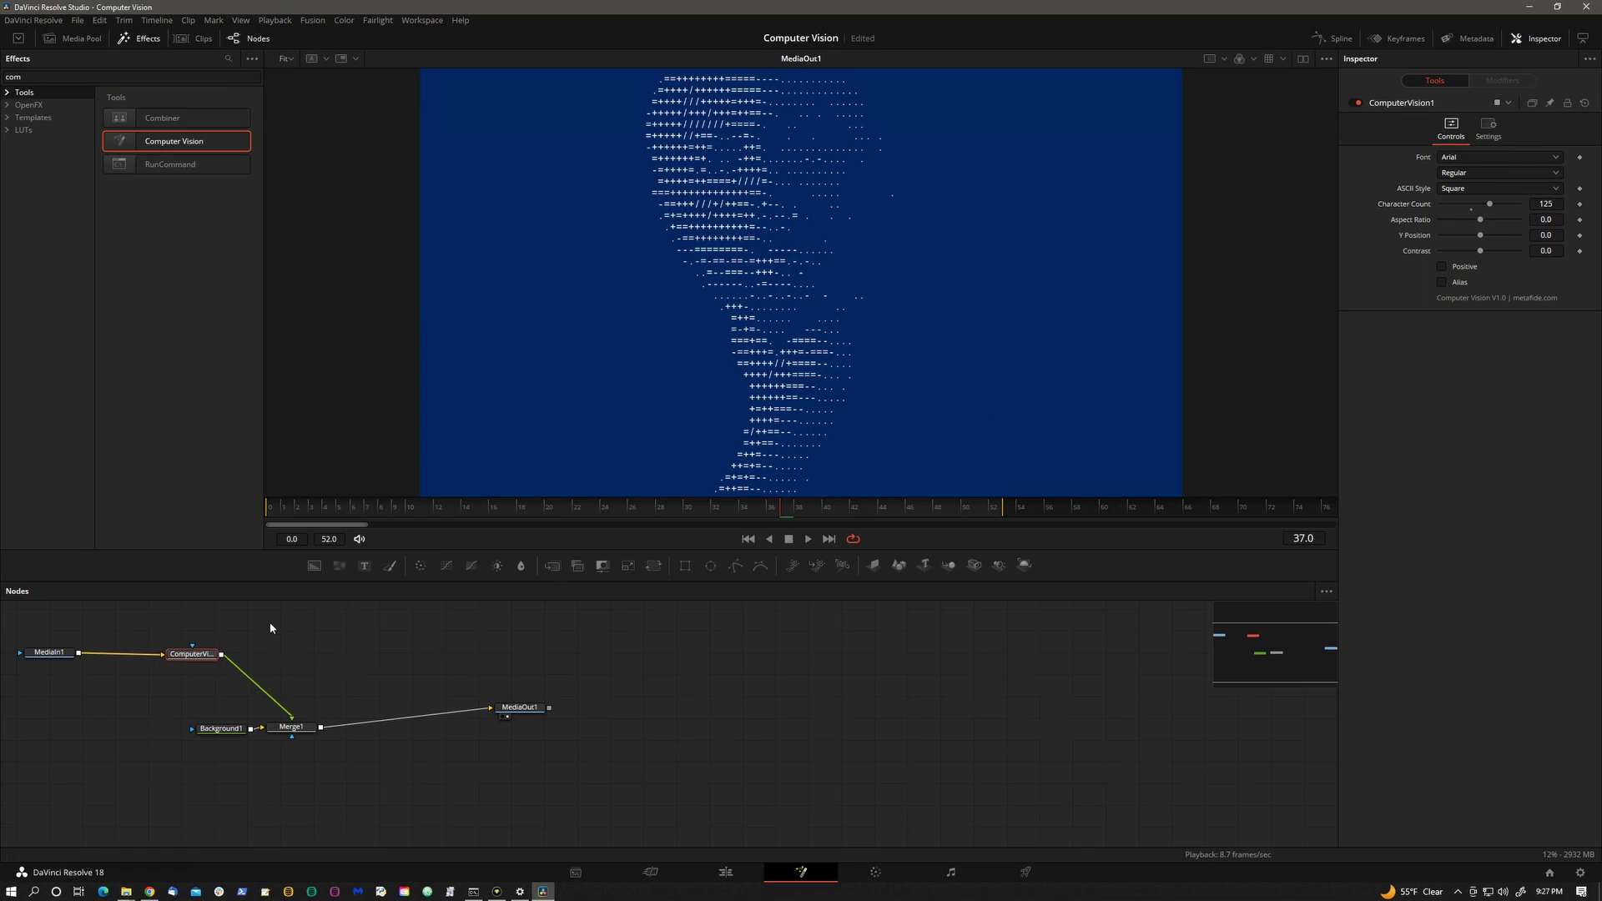
key(shift+space)
text(bg)
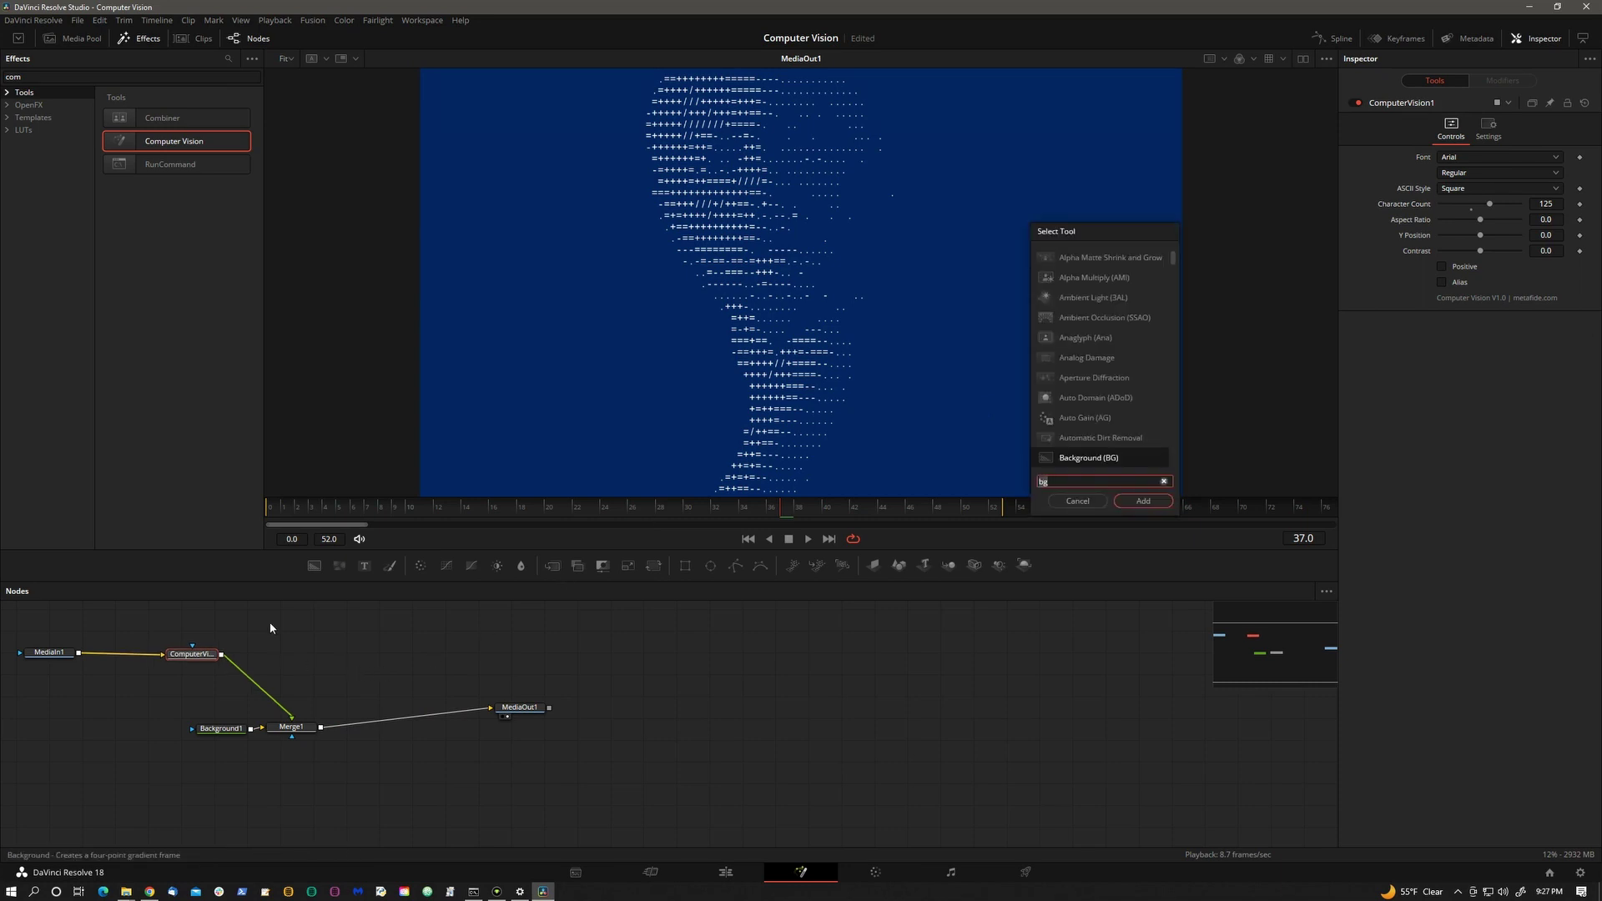
key(BackSpace)
key(BackSpace)
text(ray)
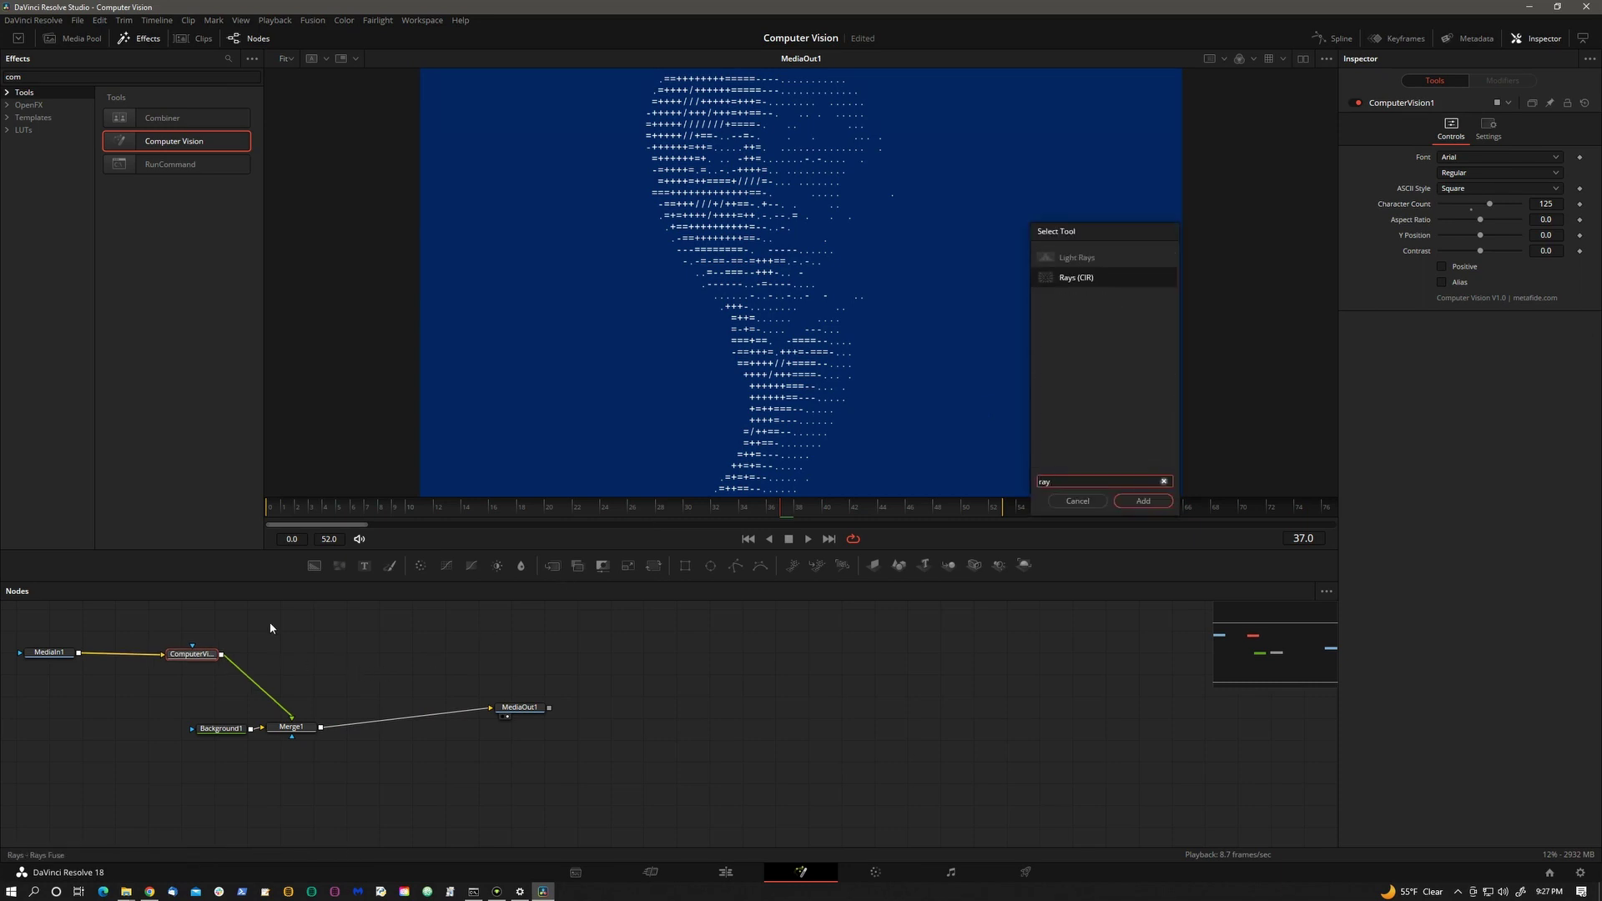
click(1143, 501)
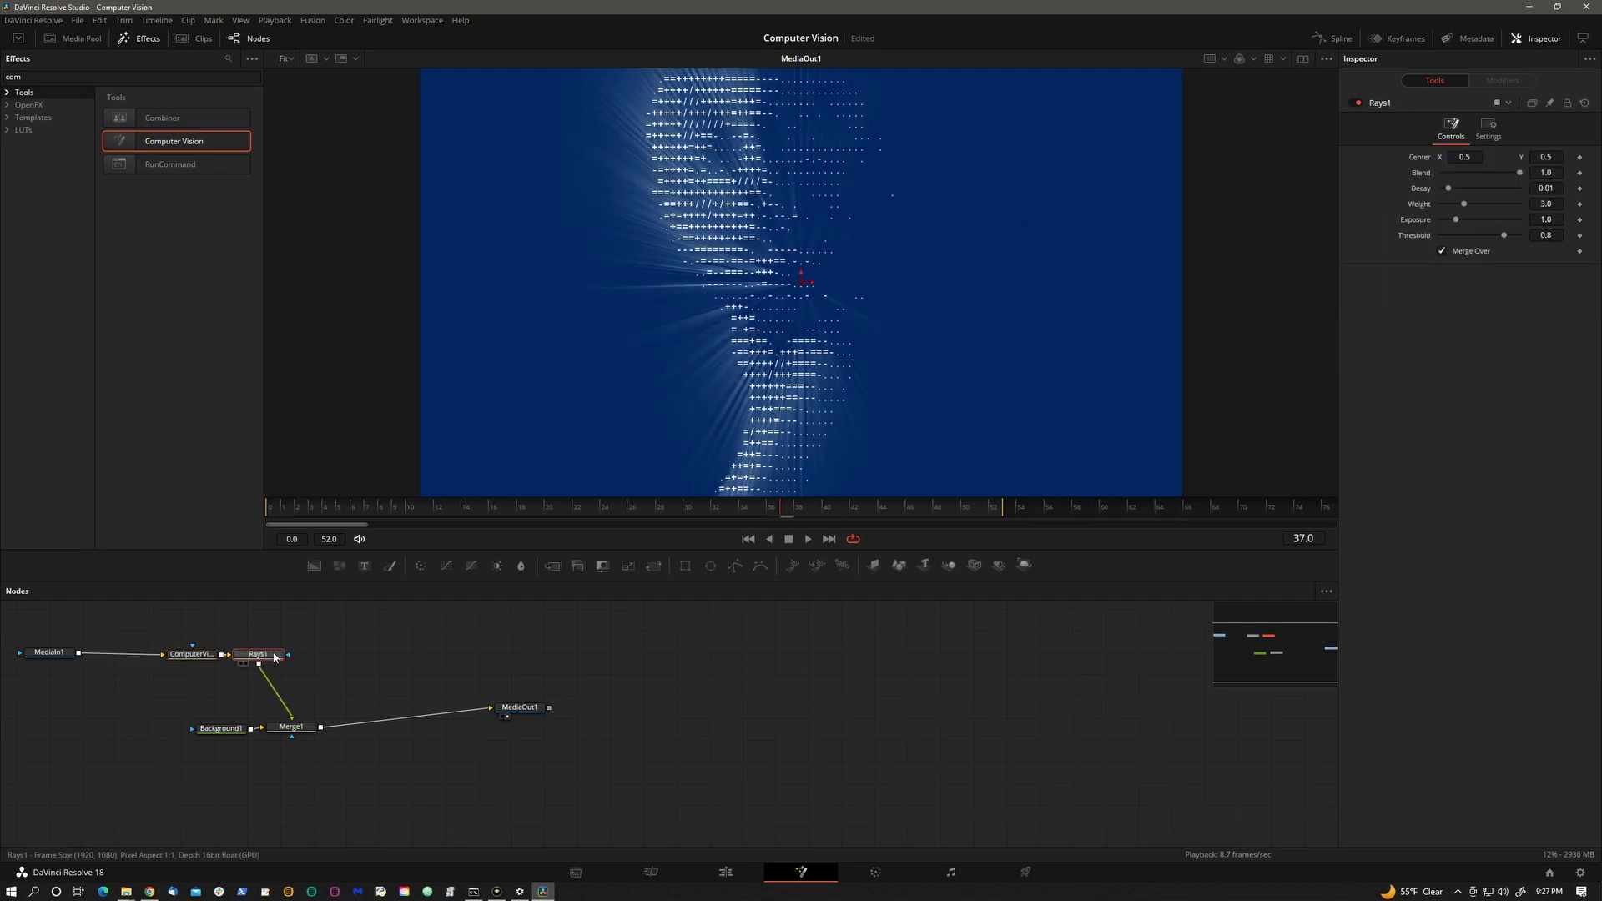
drag(802, 282, 769, 168)
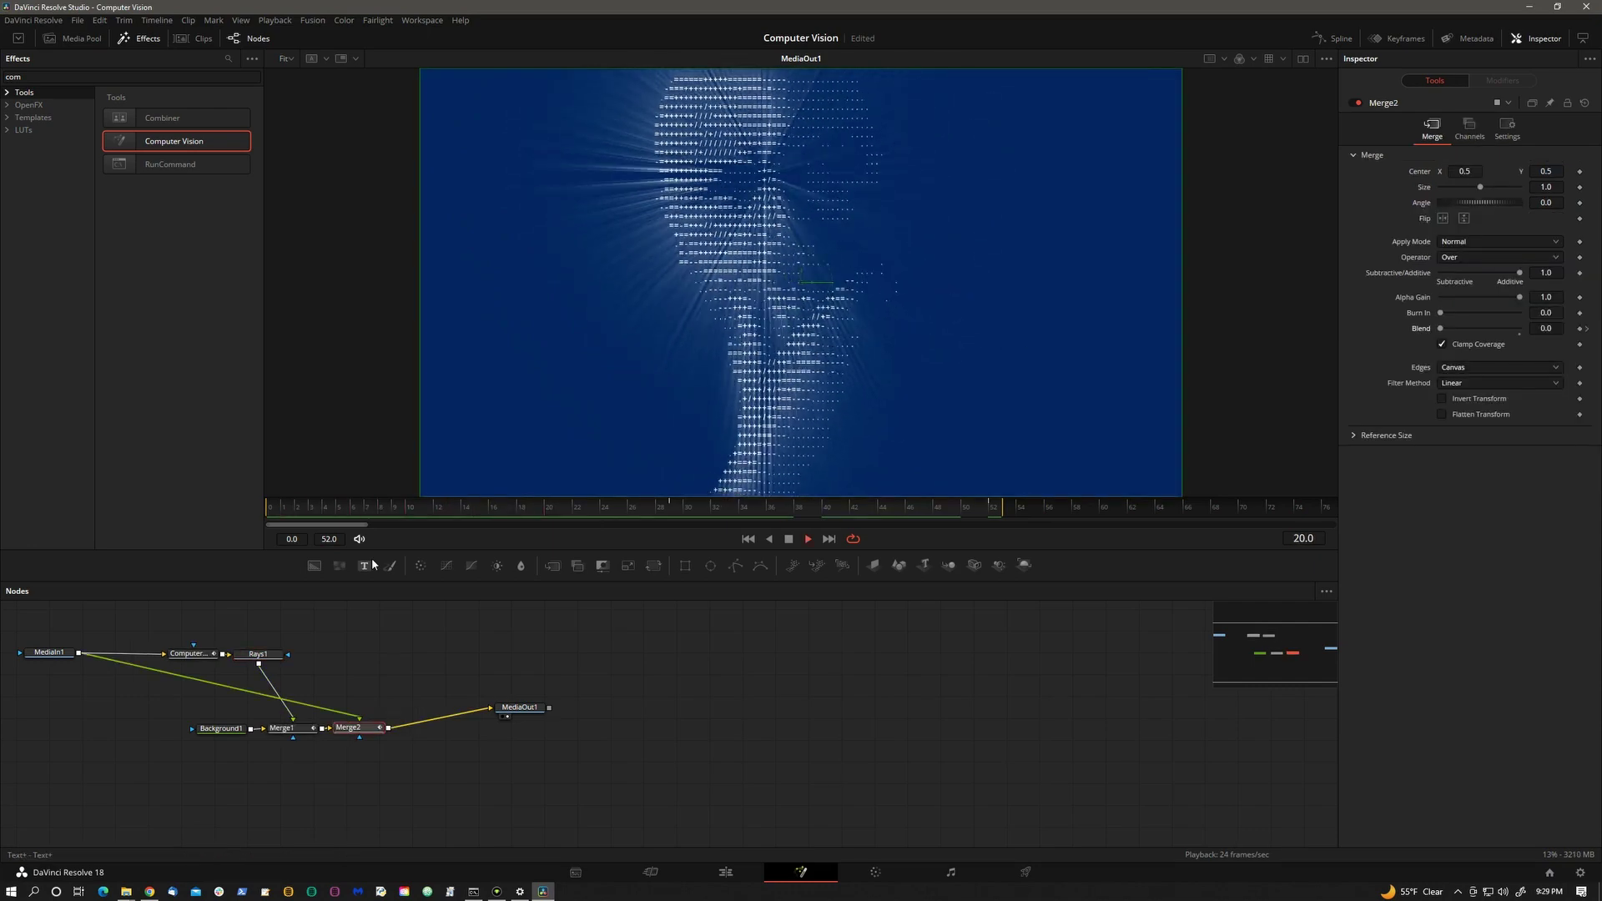